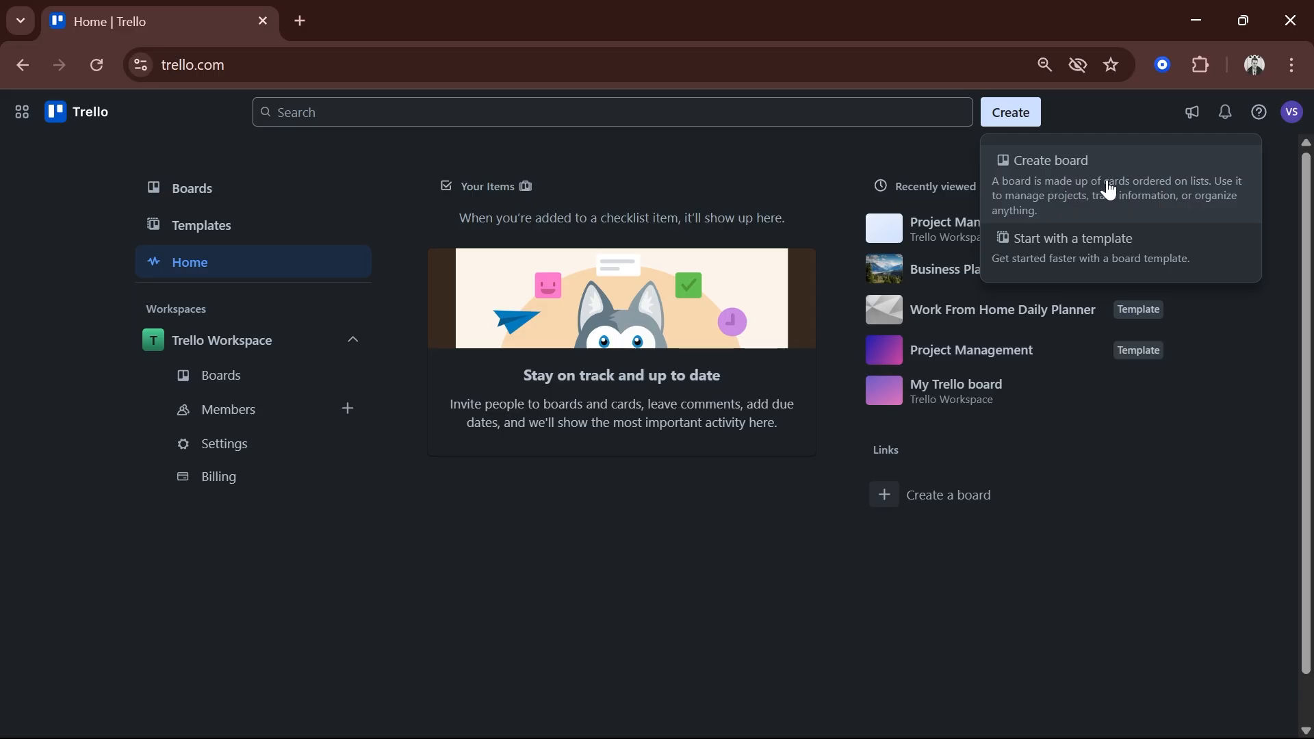
- Create a board titled Sales Tracker with the plain dark blue background and dismiss the new card entry
{"action": "left_click", "coordinate": [1110, 191]}
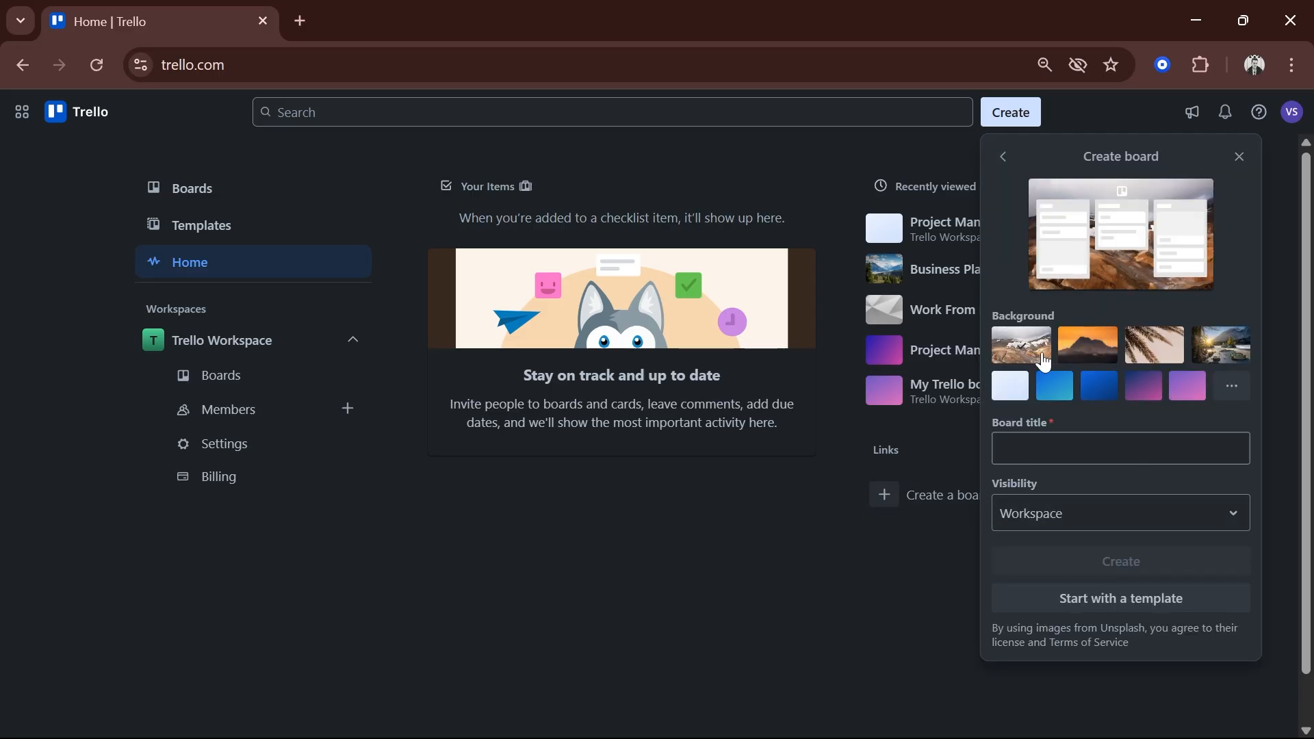
{"action": "left_click", "coordinate": [1099, 387]}
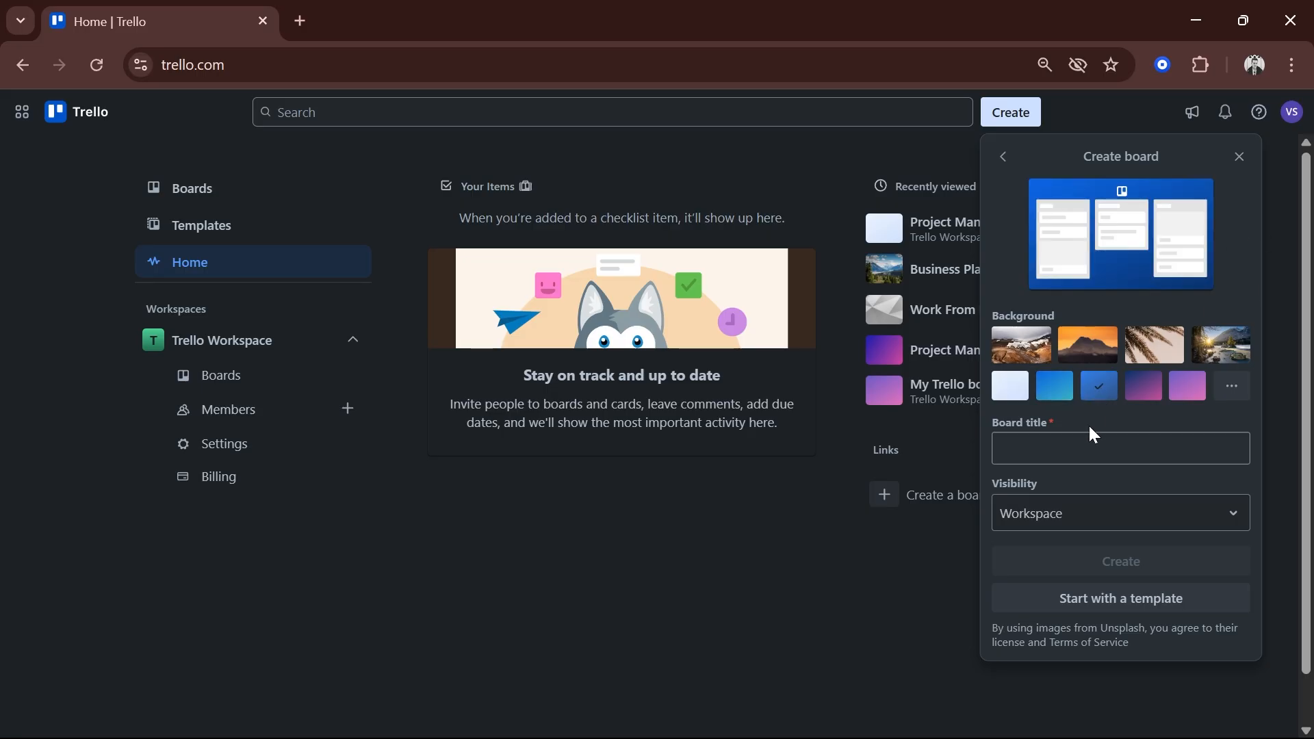
{"action": "left_click", "coordinate": [1094, 448]}
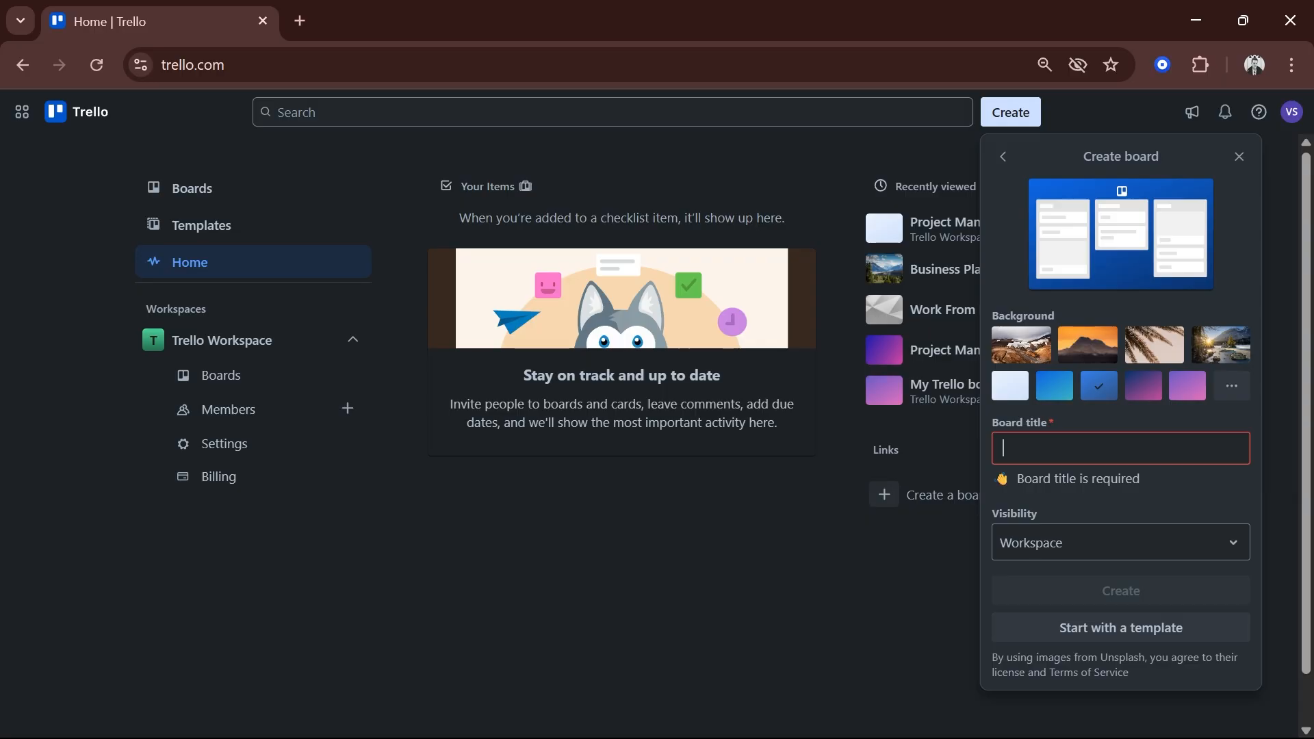
{"action": "type", "text": "Sales"}
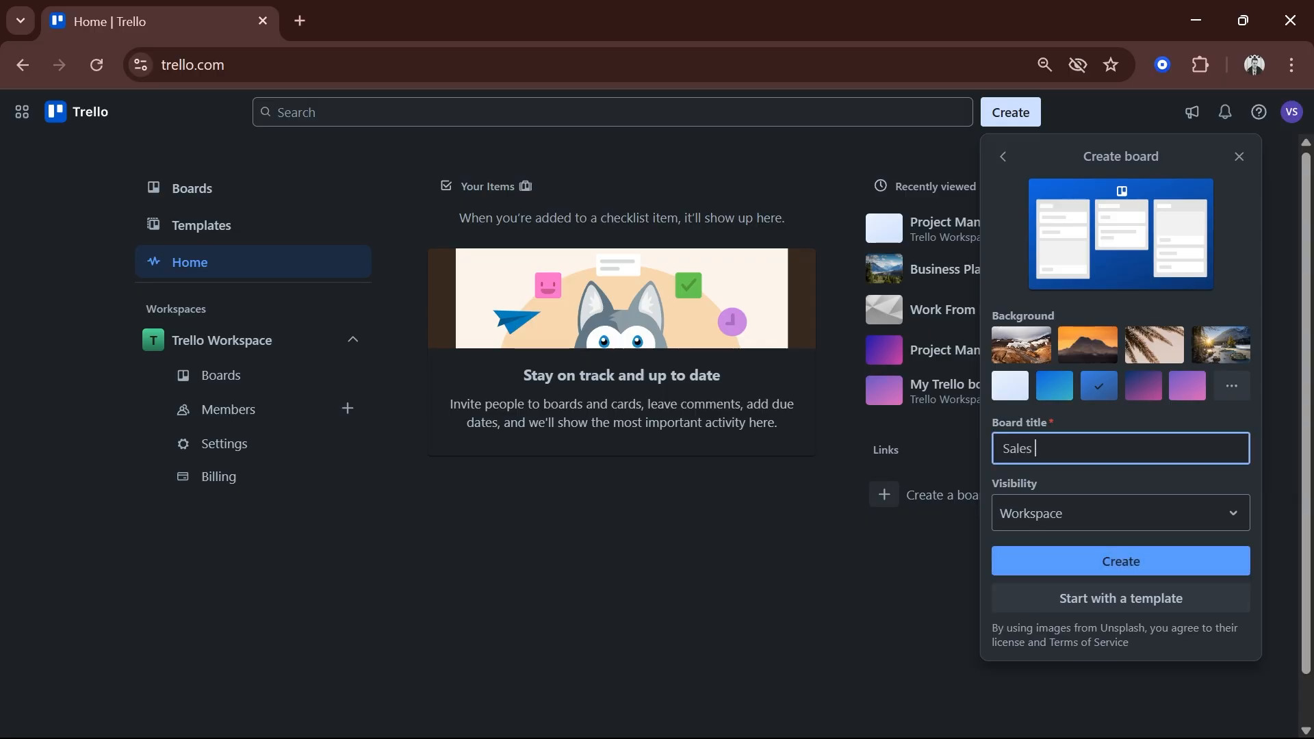
{"action": "type", "text": " Tracker"}
{"action": "left_click", "coordinate": [1105, 569]}
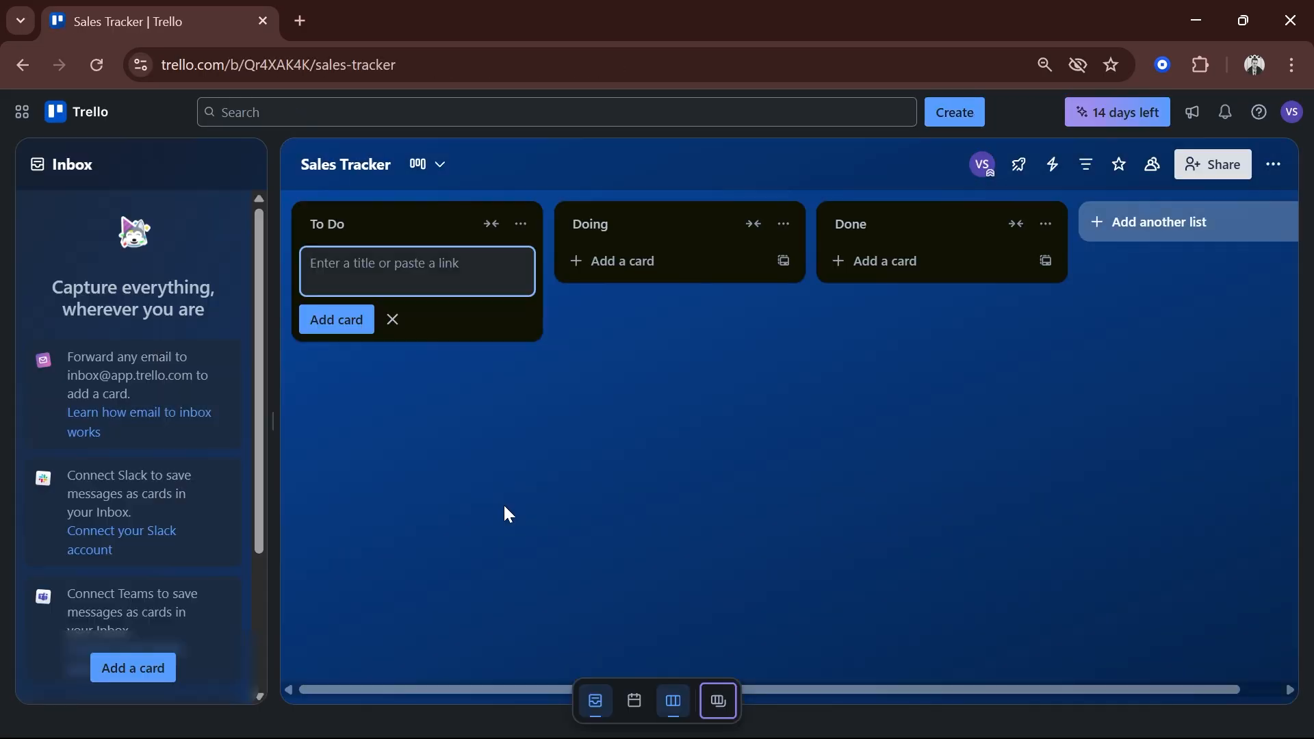
{"action": "left_click", "coordinate": [505, 507]}
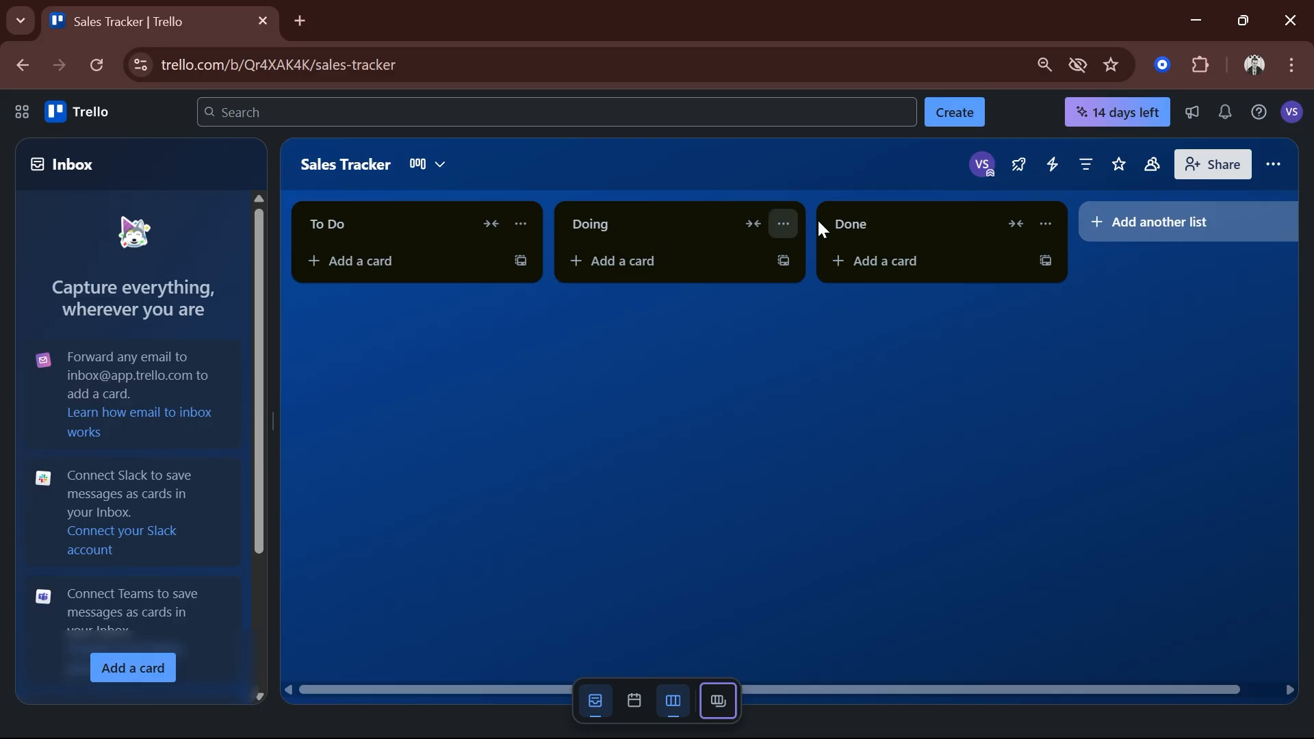
- Rename the To Do list as Prospect
{"action": "left_click", "coordinate": [521, 227]}
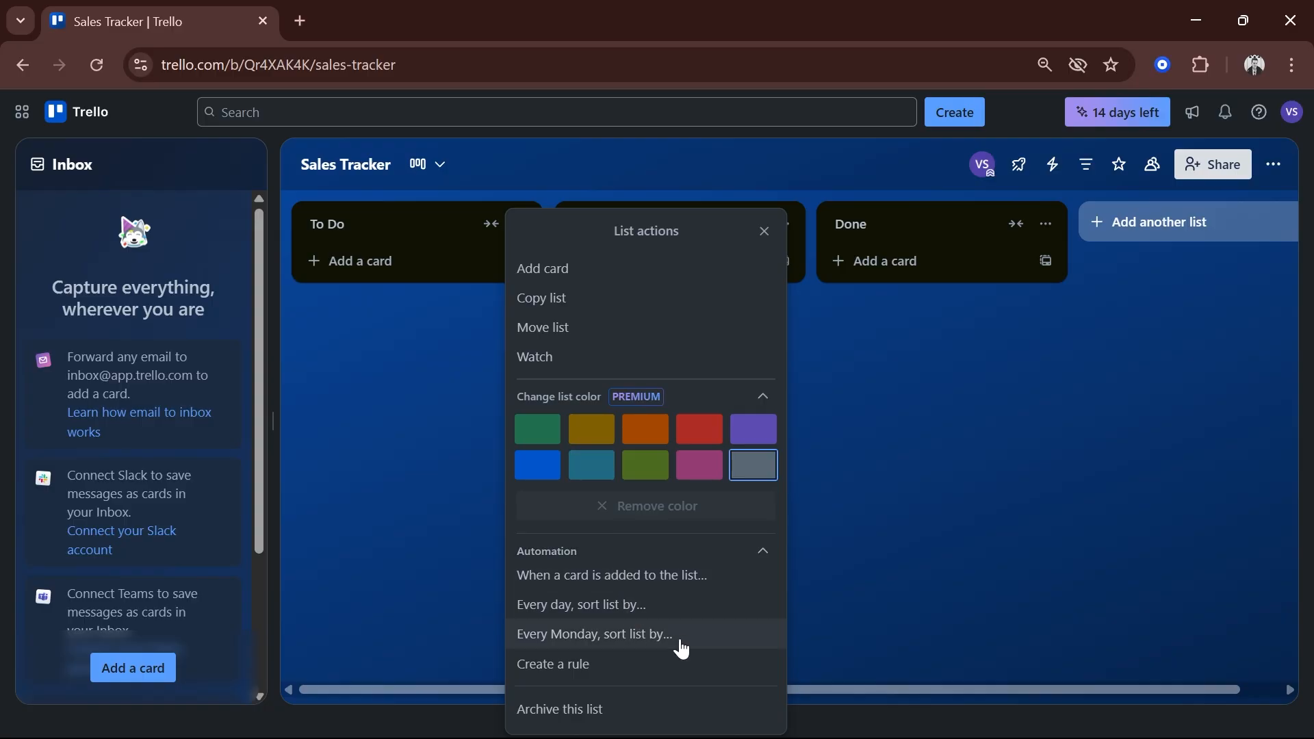
{"action": "left_click", "coordinate": [986, 608]}
{"action": "left_click", "coordinate": [336, 226]}
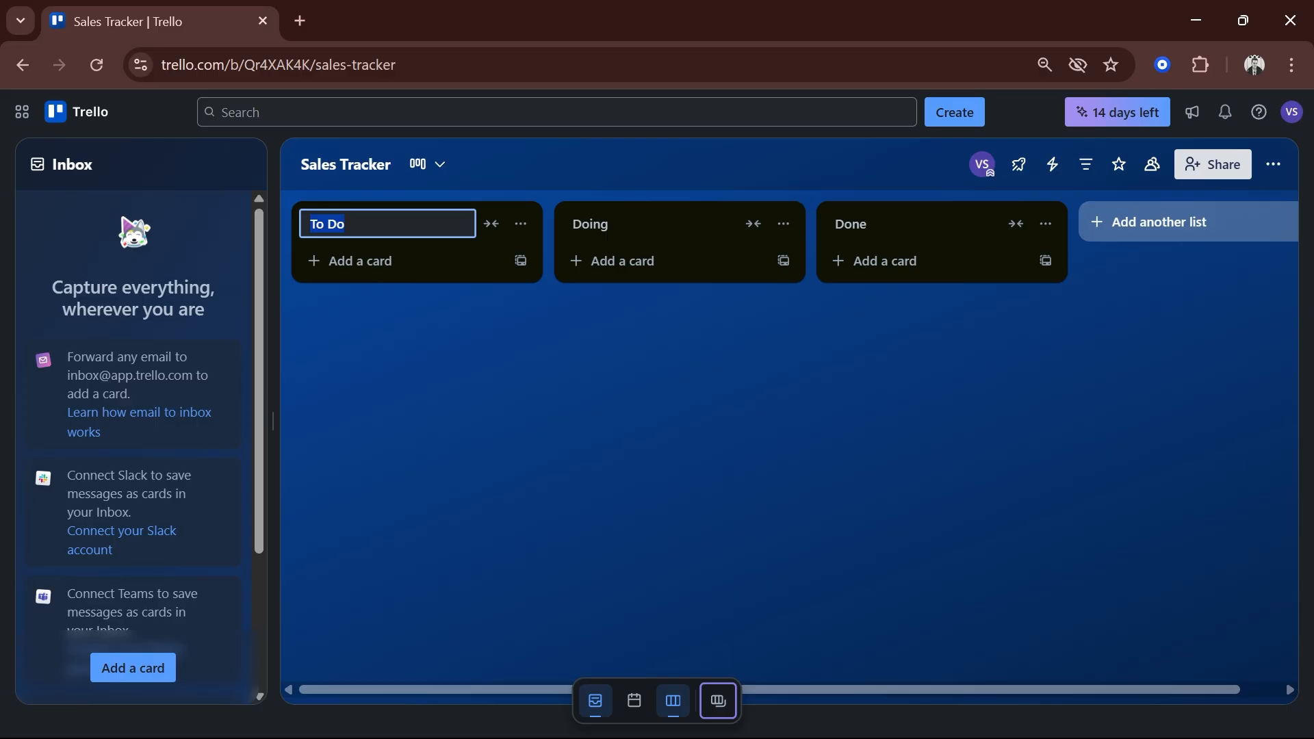
{"action": "type", "text": "Prospect"}
{"action": "left_click", "coordinate": [401, 355]}
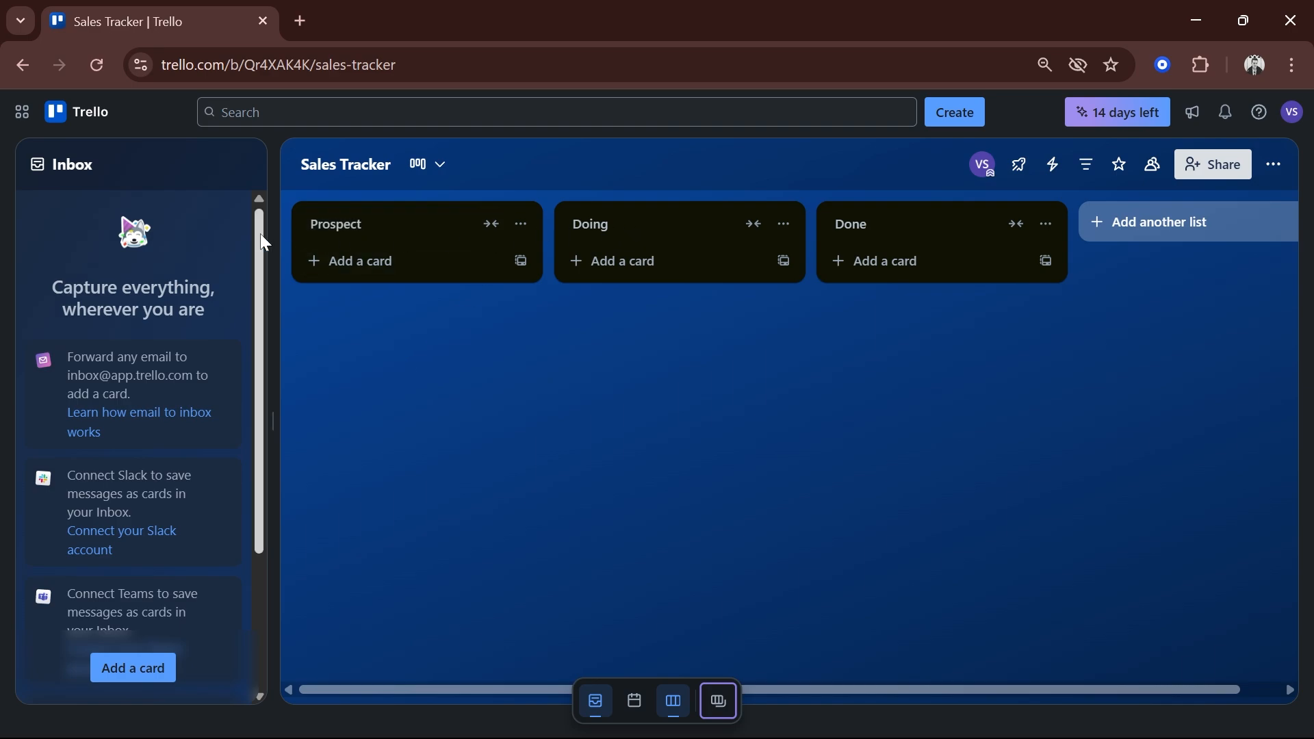
- Rename the Doing list as Reached Out
{"action": "left_click", "coordinate": [784, 226]}
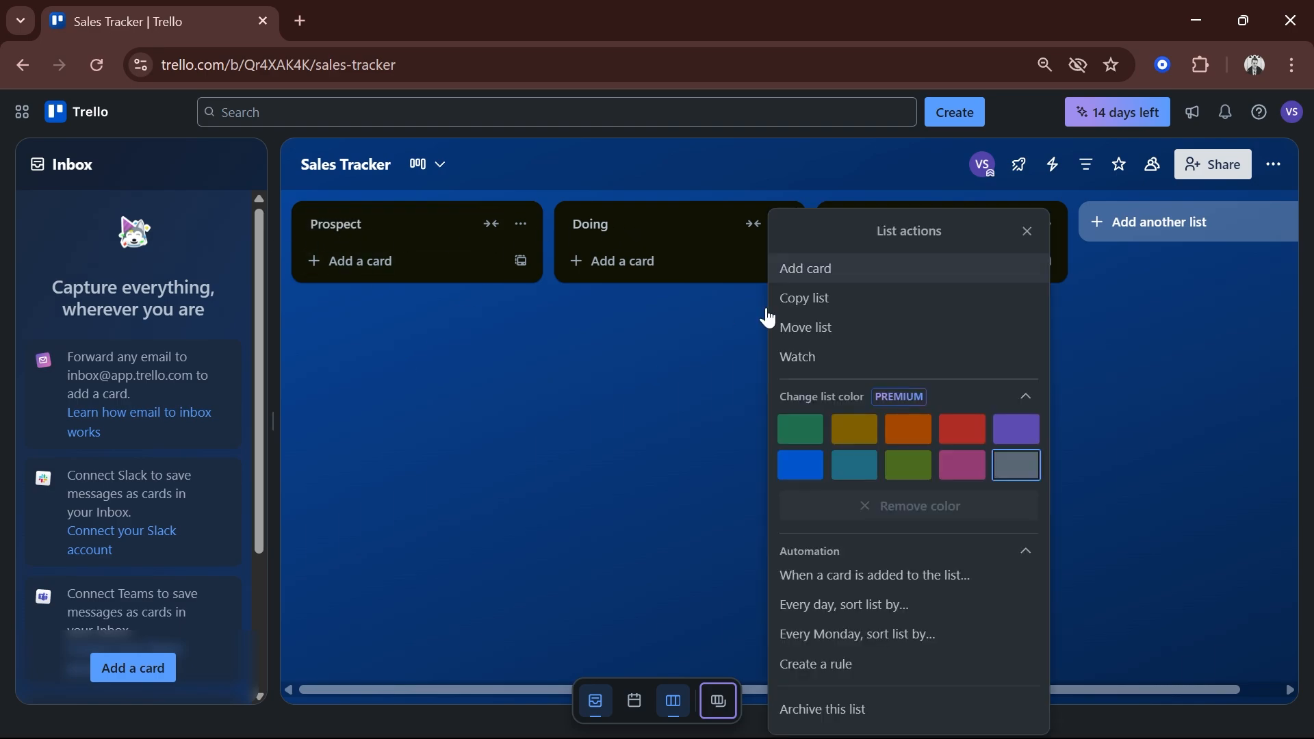
{"action": "left_click", "coordinate": [590, 227]}
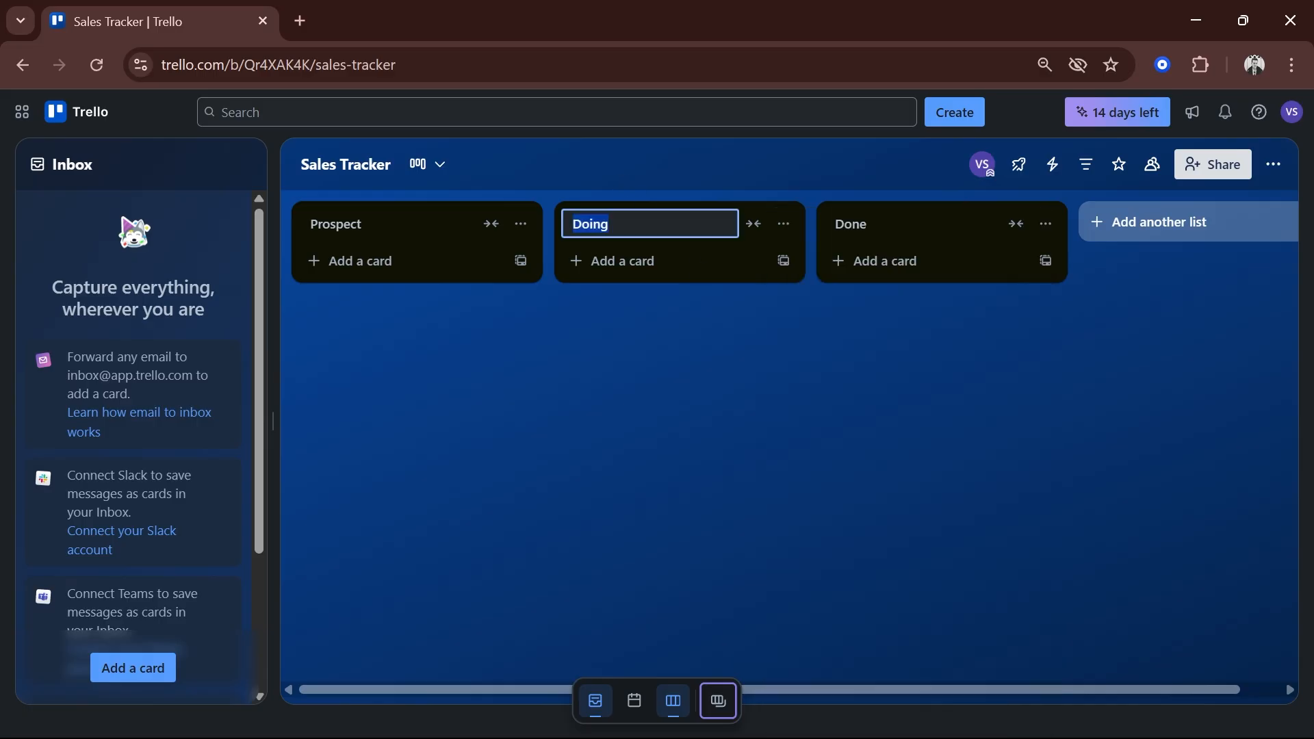
{"action": "type", "text": "Email"}
{"action": "key", "text": "ctrl+a"}
{"action": "type", "text": "Reached o Out"}
{"action": "key", "text": "Return"}
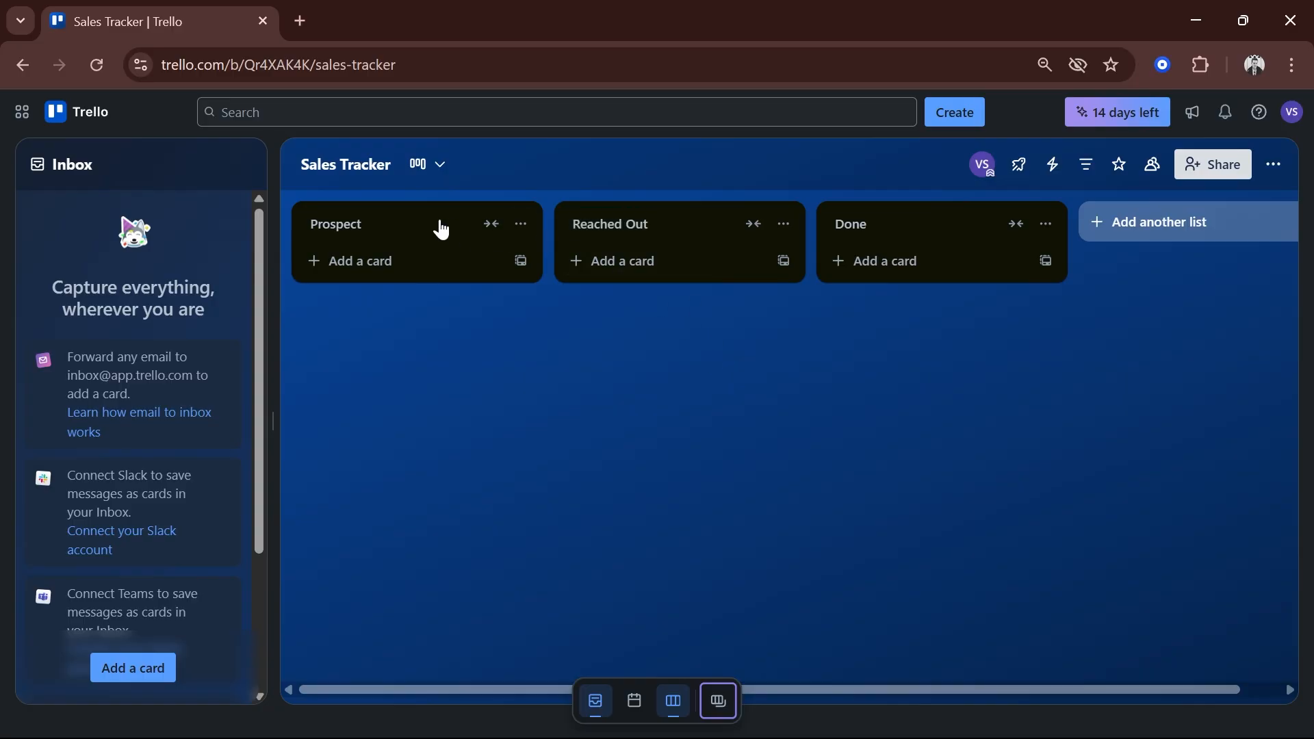
- Rename the Reached Out list as Replied
{"action": "left_click", "coordinate": [650, 231]}
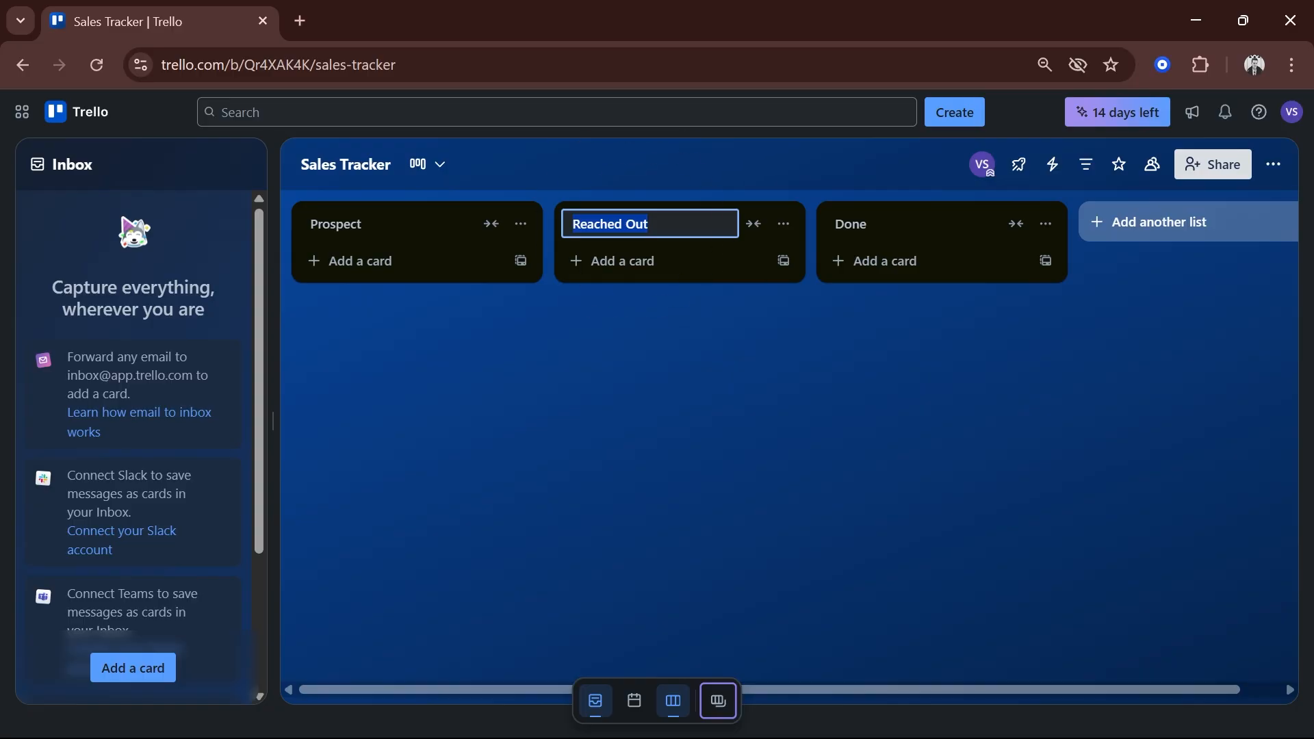
{"action": "type", "text": "Re[;"}
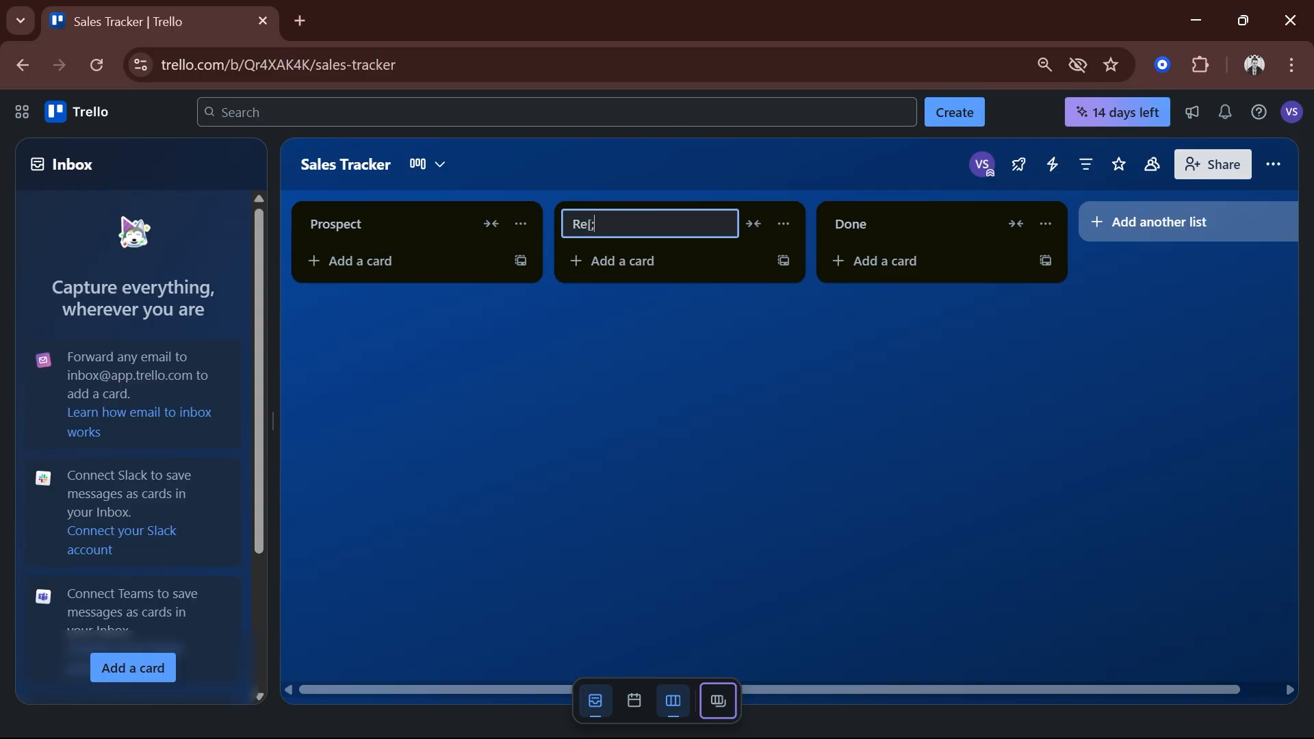
{"action": "type", "text": "lied"}
{"action": "key", "text": "Return"}
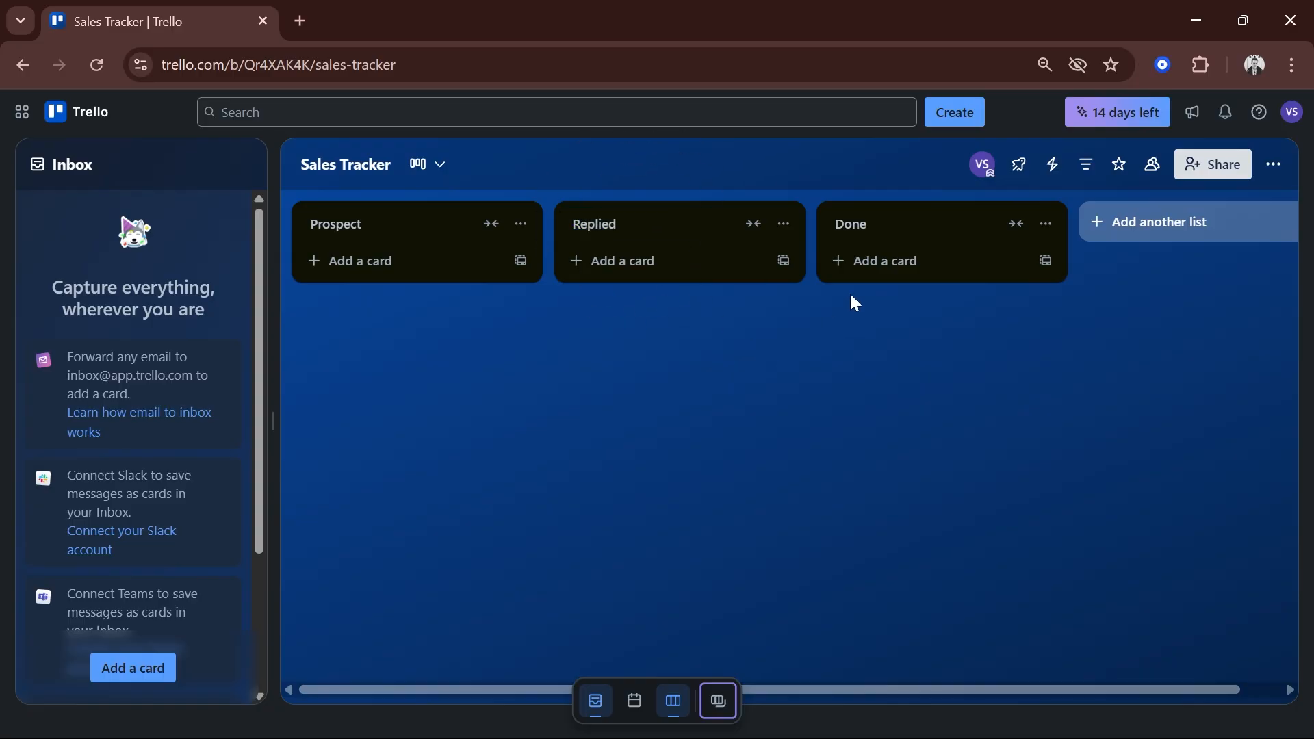
- Rename the Done list as Discovery Call Scheduled
{"action": "left_click", "coordinate": [844, 225]}
{"action": "type", "text": "Dis"}
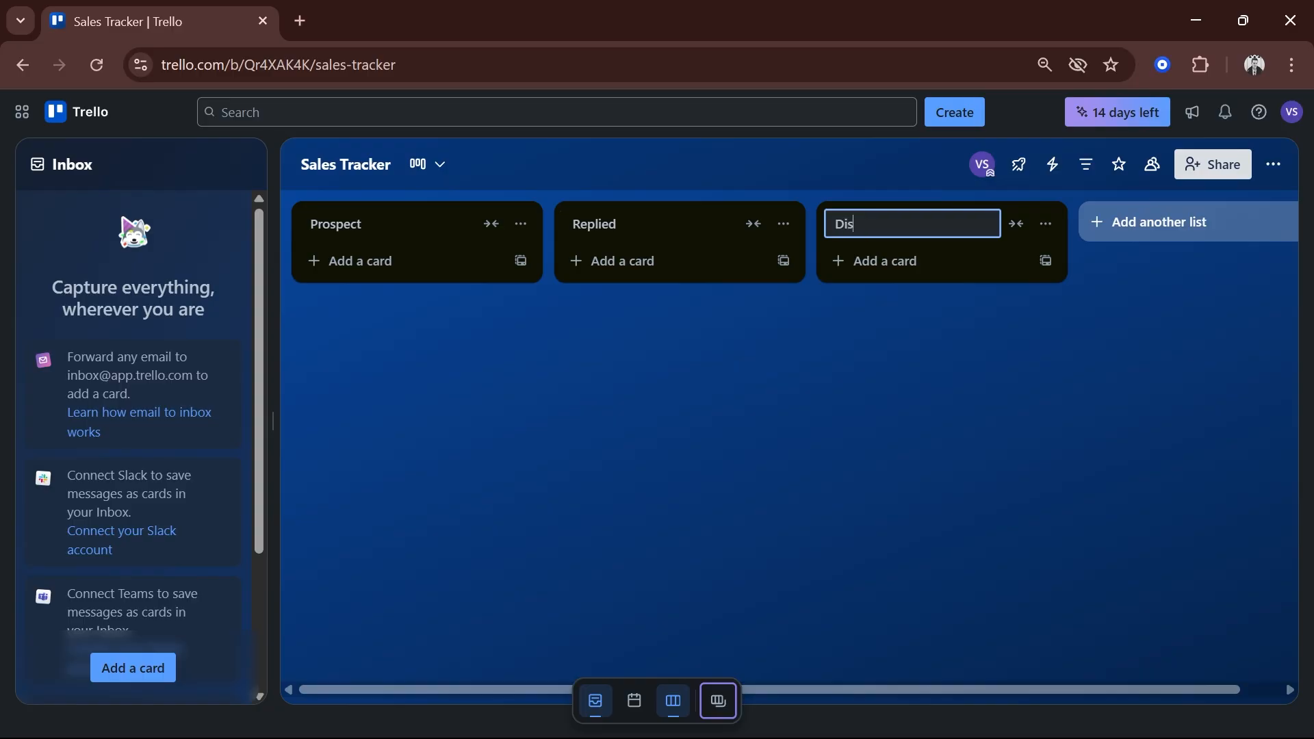
{"action": "type", "text": "covery Call Scheduled"}
{"action": "key", "text": "Return"}
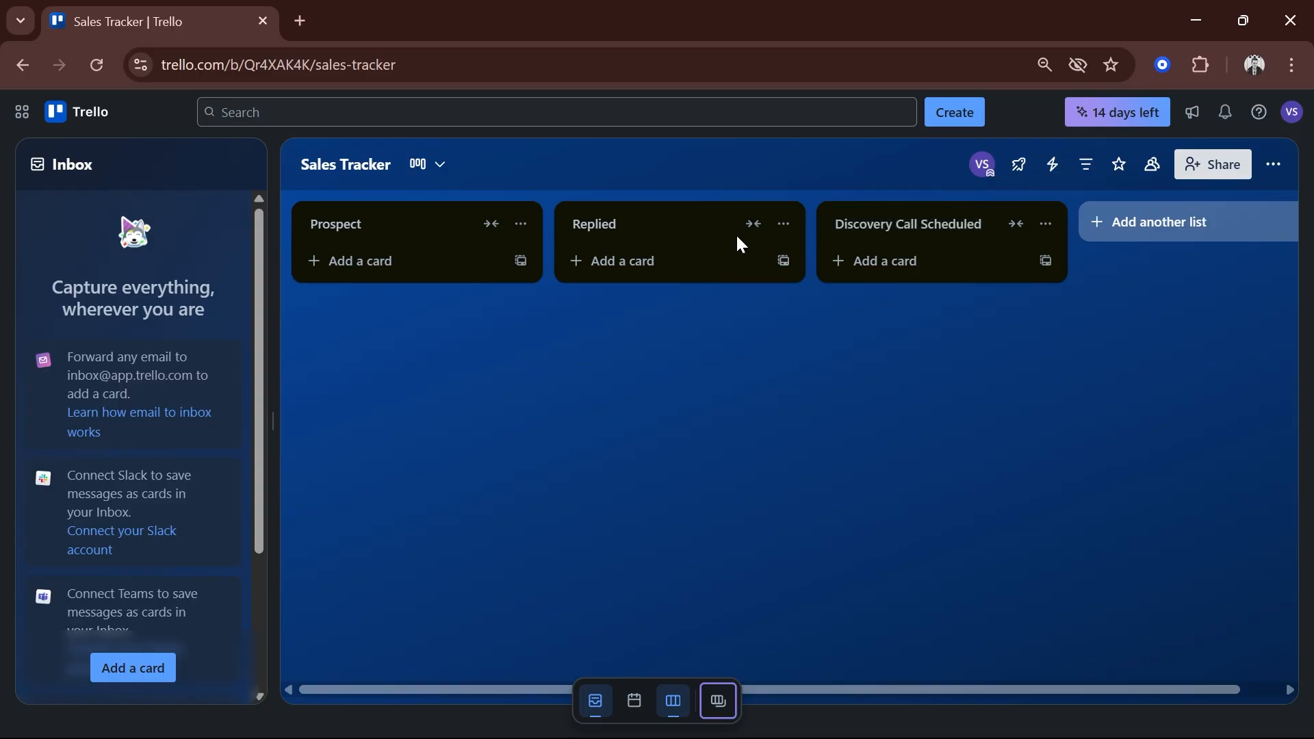
- Add a new list named Proposal Sent after Discovery Call Scheduled
{"action": "left_click", "coordinate": [1142, 226]}
{"action": "type", "text": "P"}
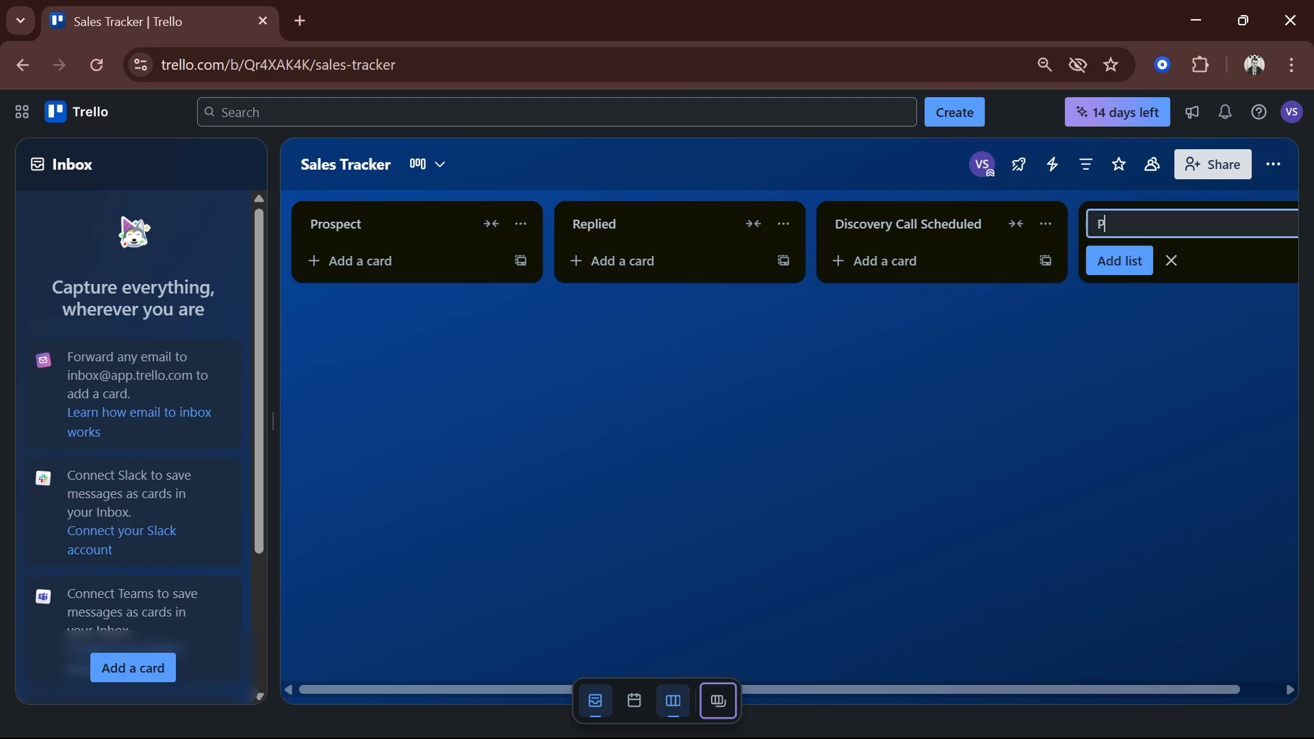
{"action": "type", "text": "roposal Sent"}
{"action": "left_click_drag", "start_coordinate": [1081, 692], "coordinate": [1207, 674]}
{"action": "left_click", "coordinate": [1162, 228]}
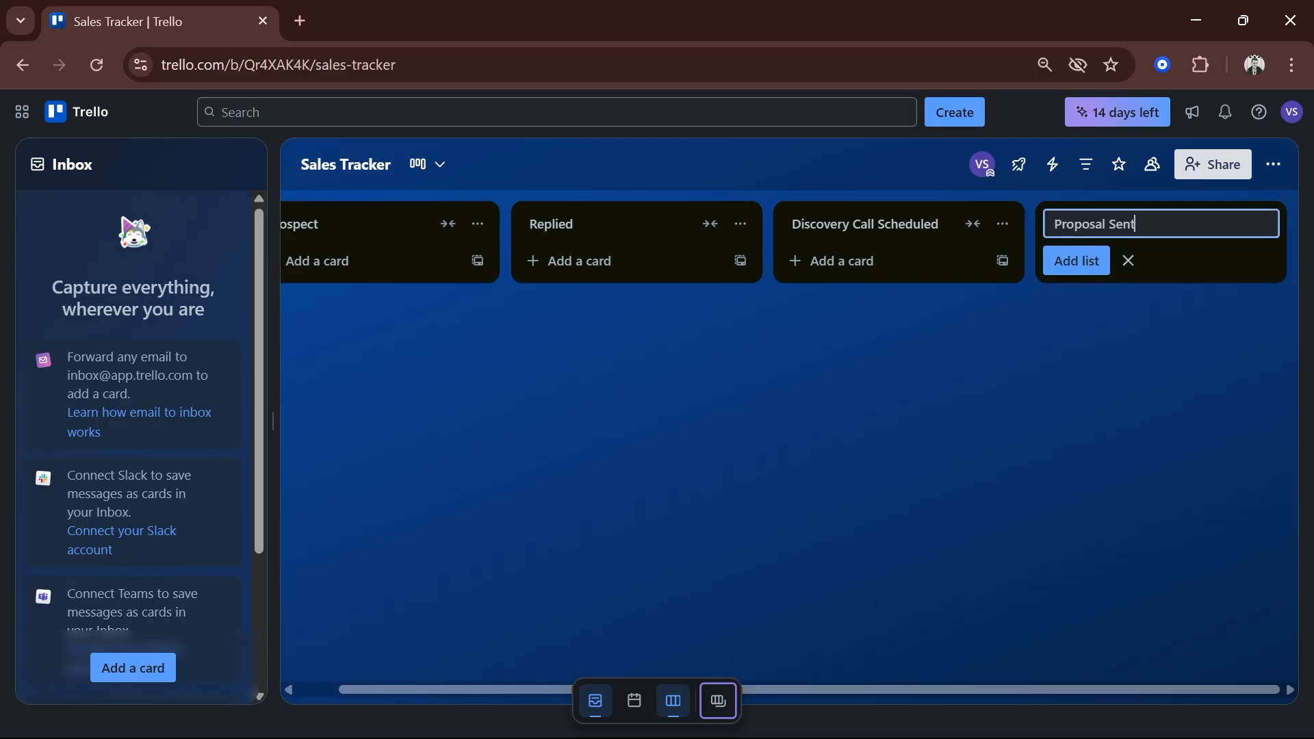
{"action": "key", "text": "Return"}
- Add a new list named Closed Deal after Proposal Sent, and hide the inbox beside the board
{"action": "left_click_drag", "start_coordinate": [992, 690], "coordinate": [1176, 685]}
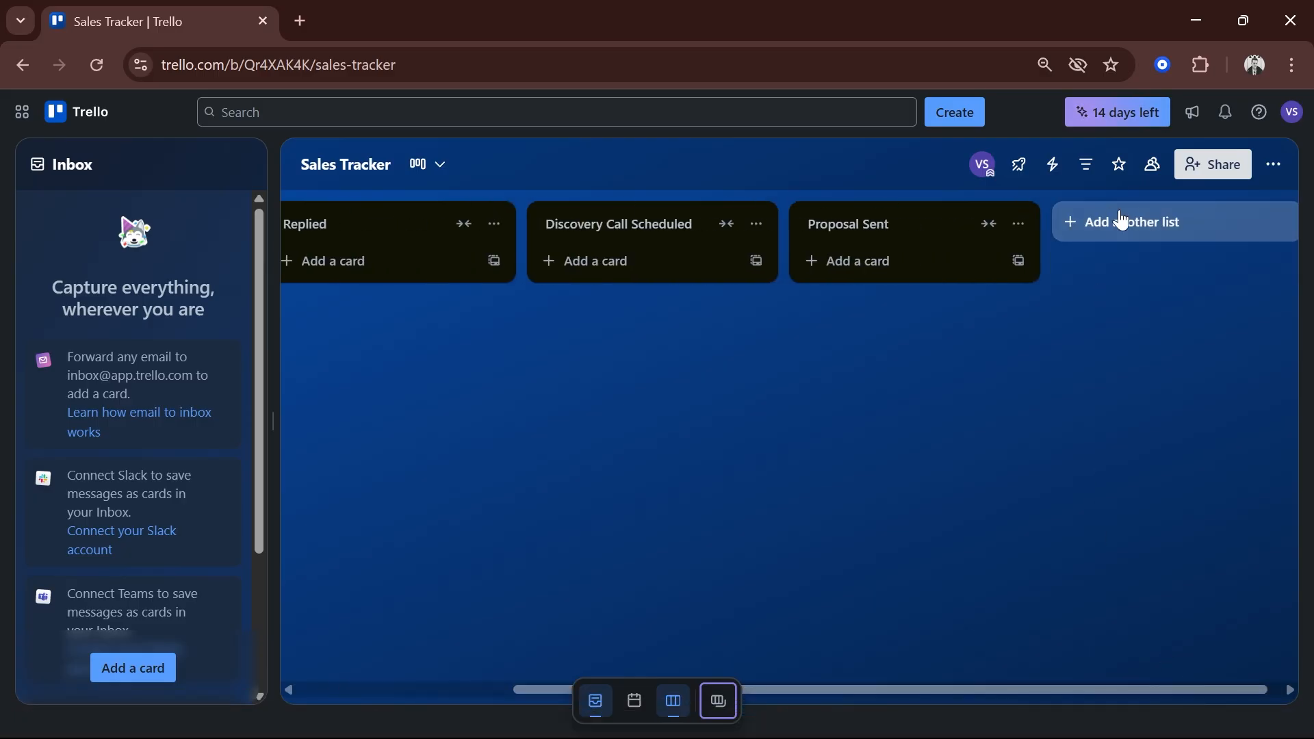
{"action": "left_click", "coordinate": [1118, 221]}
{"action": "type", "text": "Cl"}
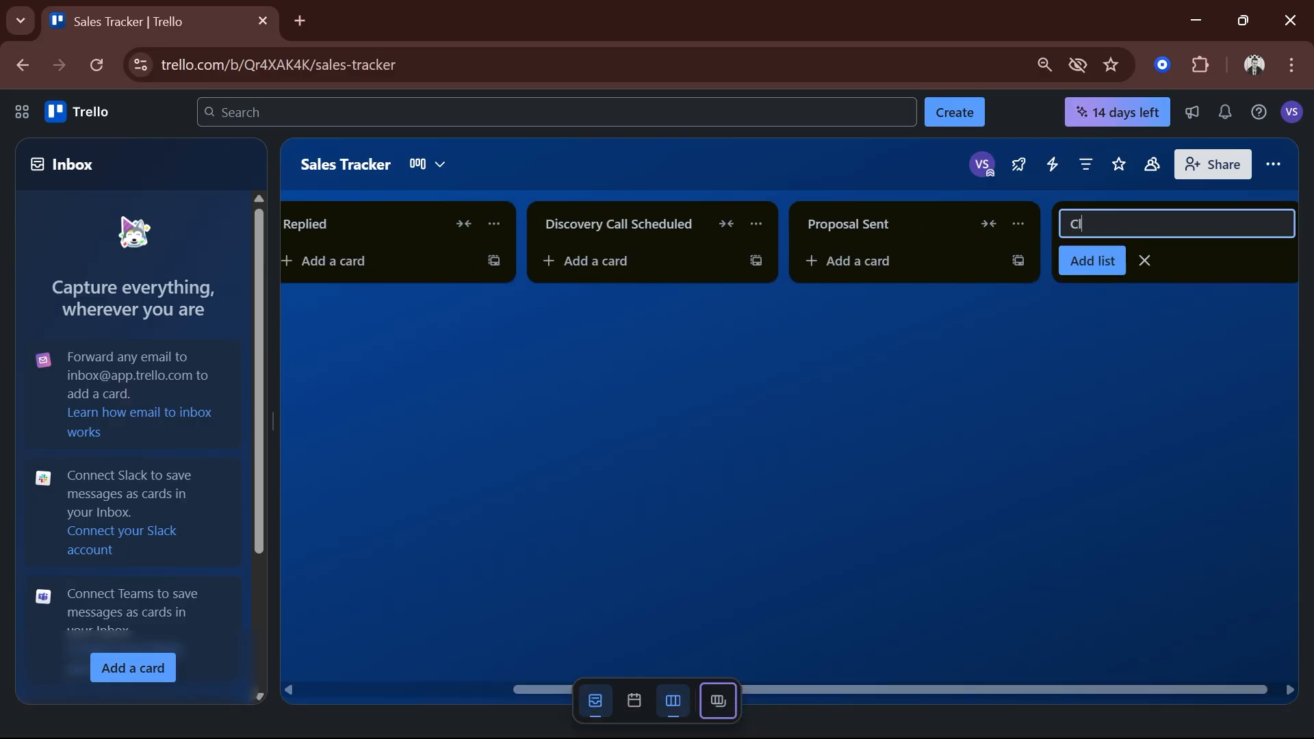
{"action": "type", "text": "osed Deal"}
{"action": "key", "text": "Return"}
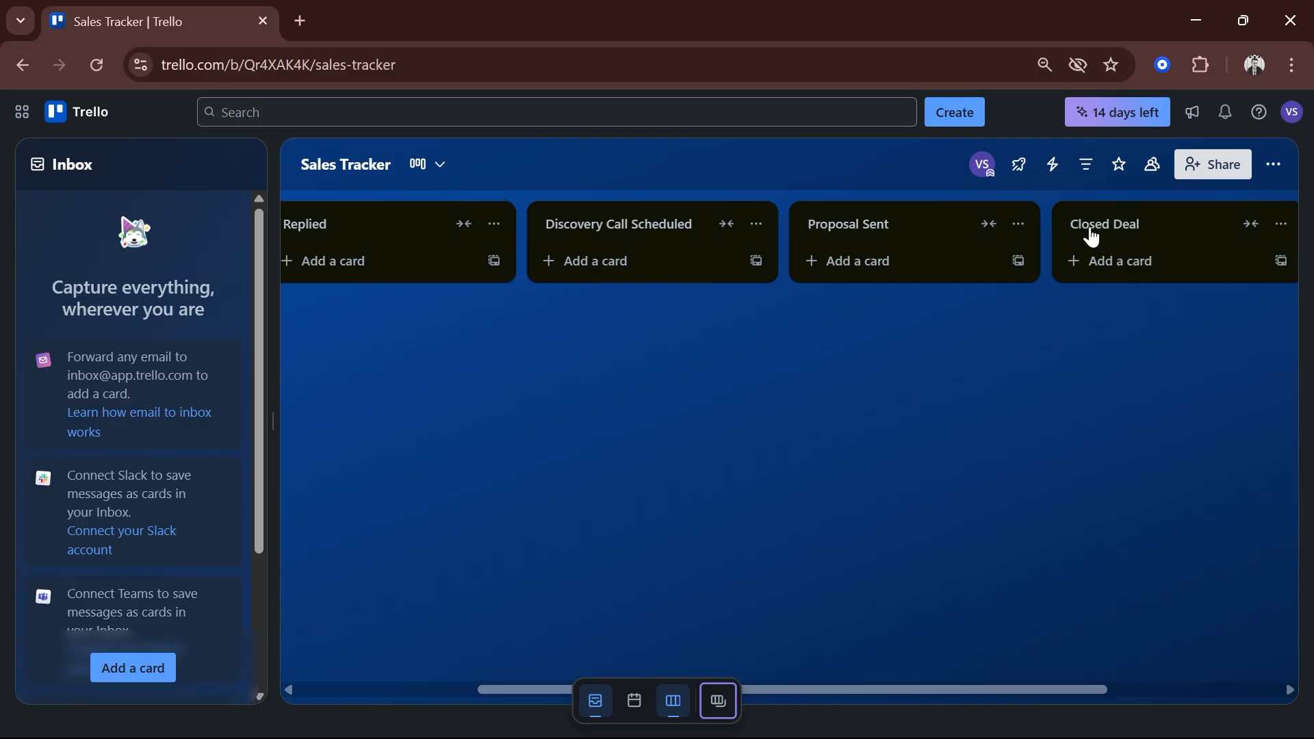
{"action": "left_click_drag", "start_coordinate": [882, 689], "coordinate": [456, 607]}
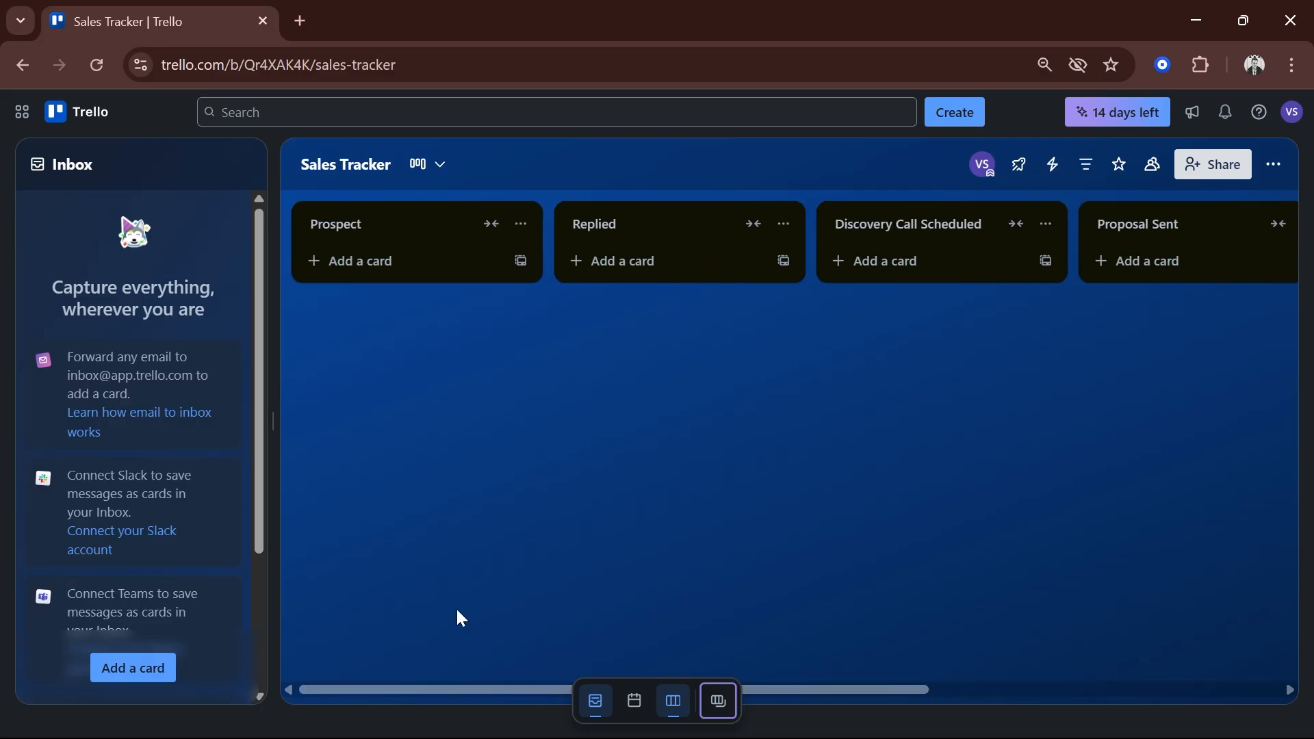
{"action": "left_click", "coordinate": [240, 159]}
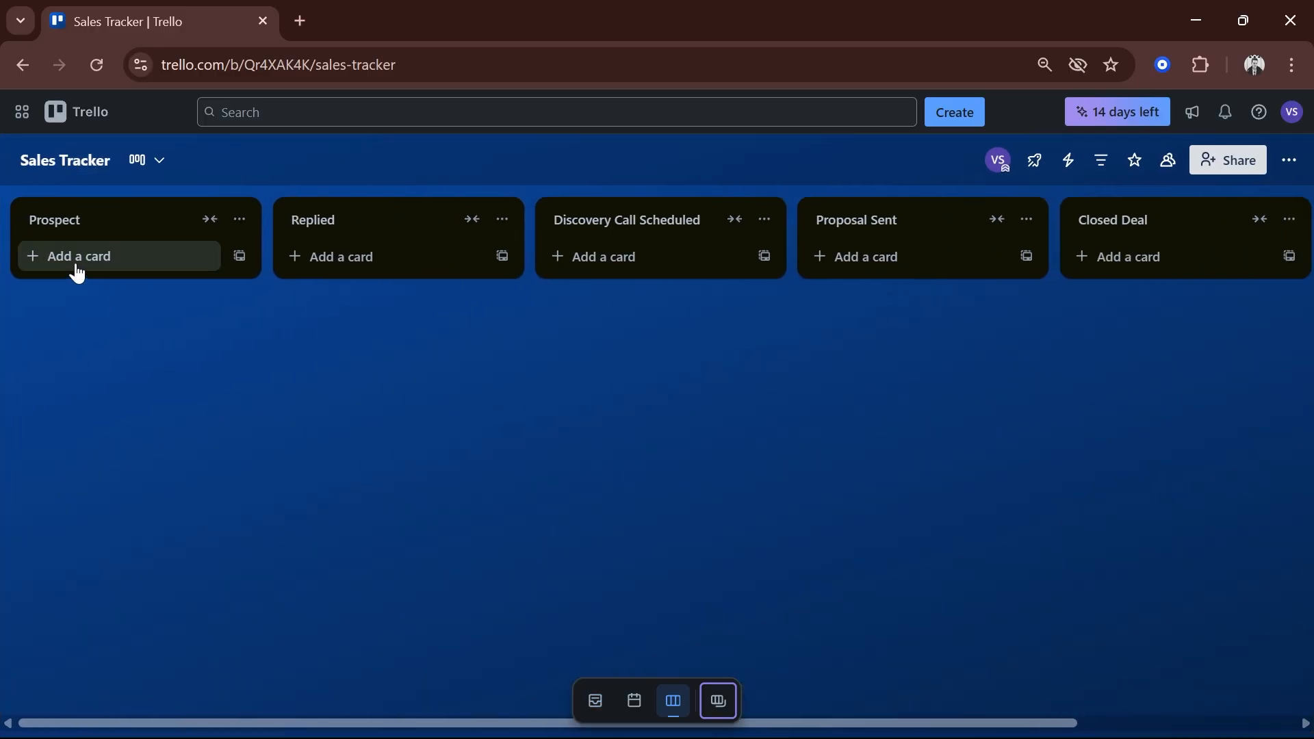
- Add a card titled ABC Company to the Prospect list and view the card's details
{"action": "left_click", "coordinate": [77, 271]}
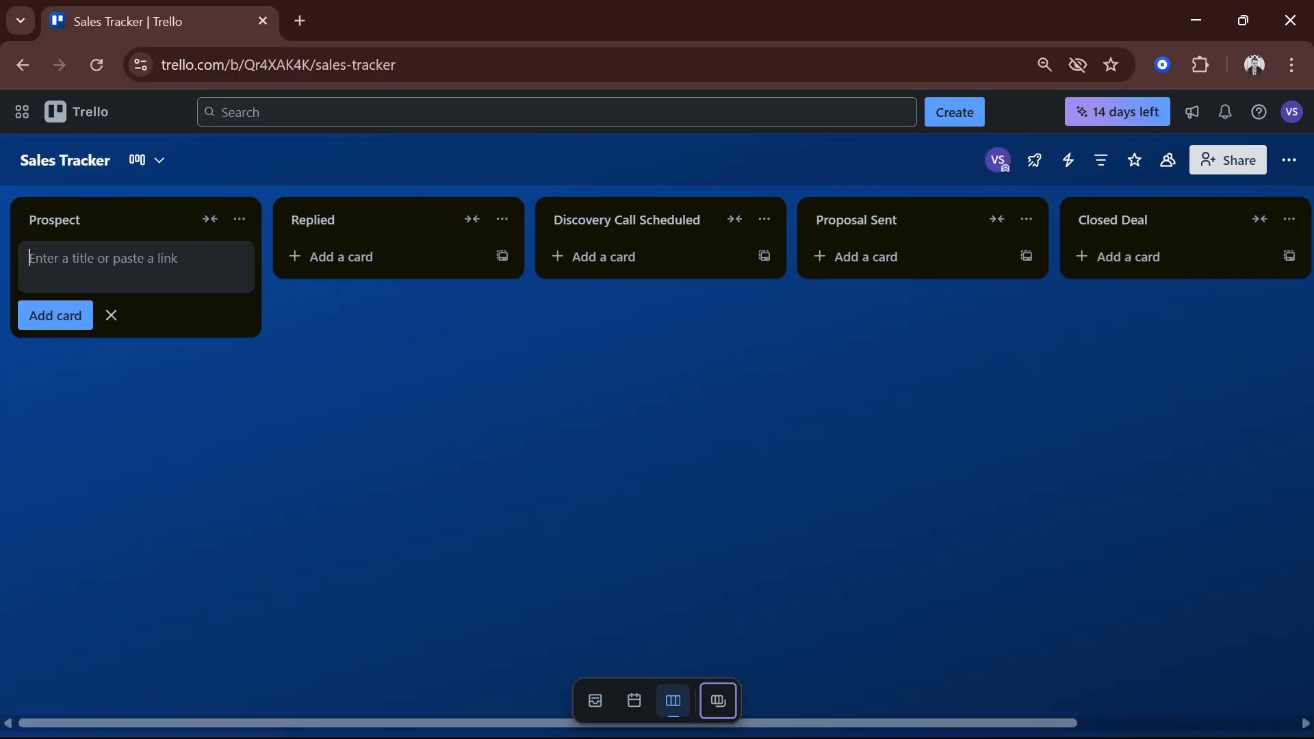
{"action": "type", "text": "ABC Company"}
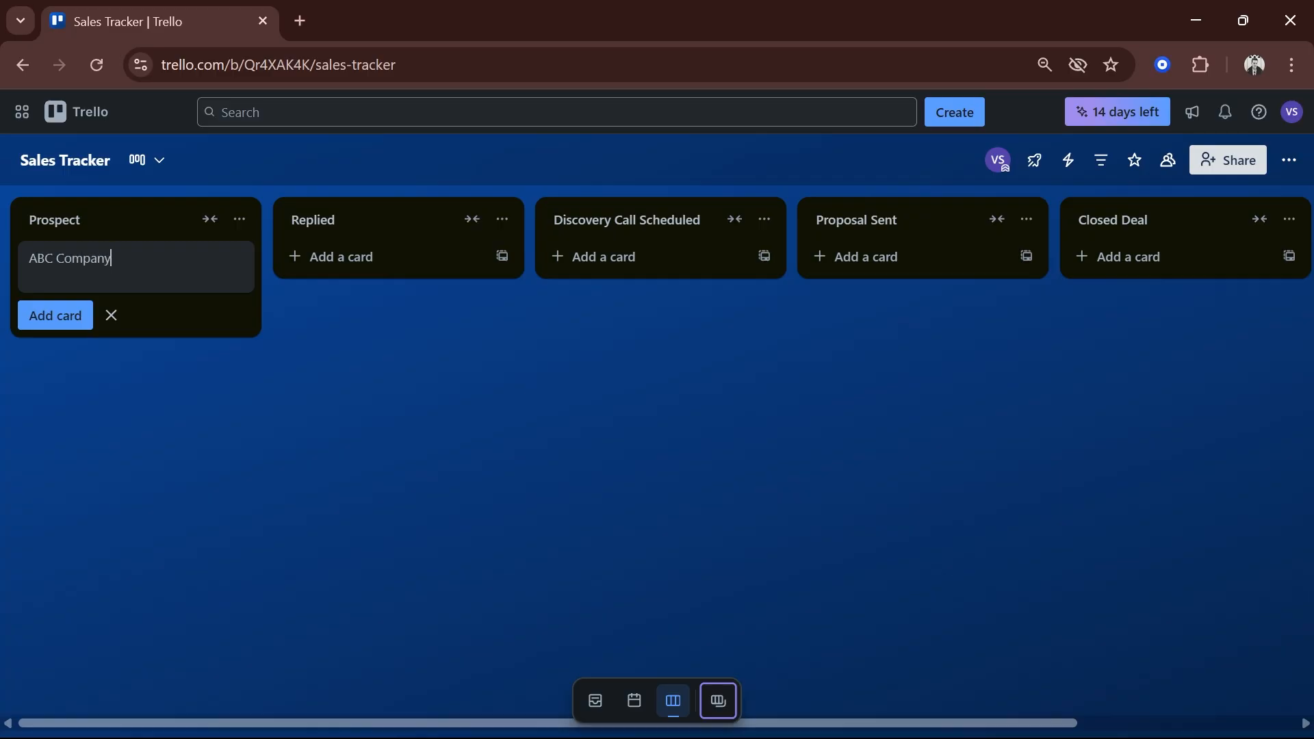
{"action": "key", "text": "Return"}
{"action": "left_click", "coordinate": [165, 452]}
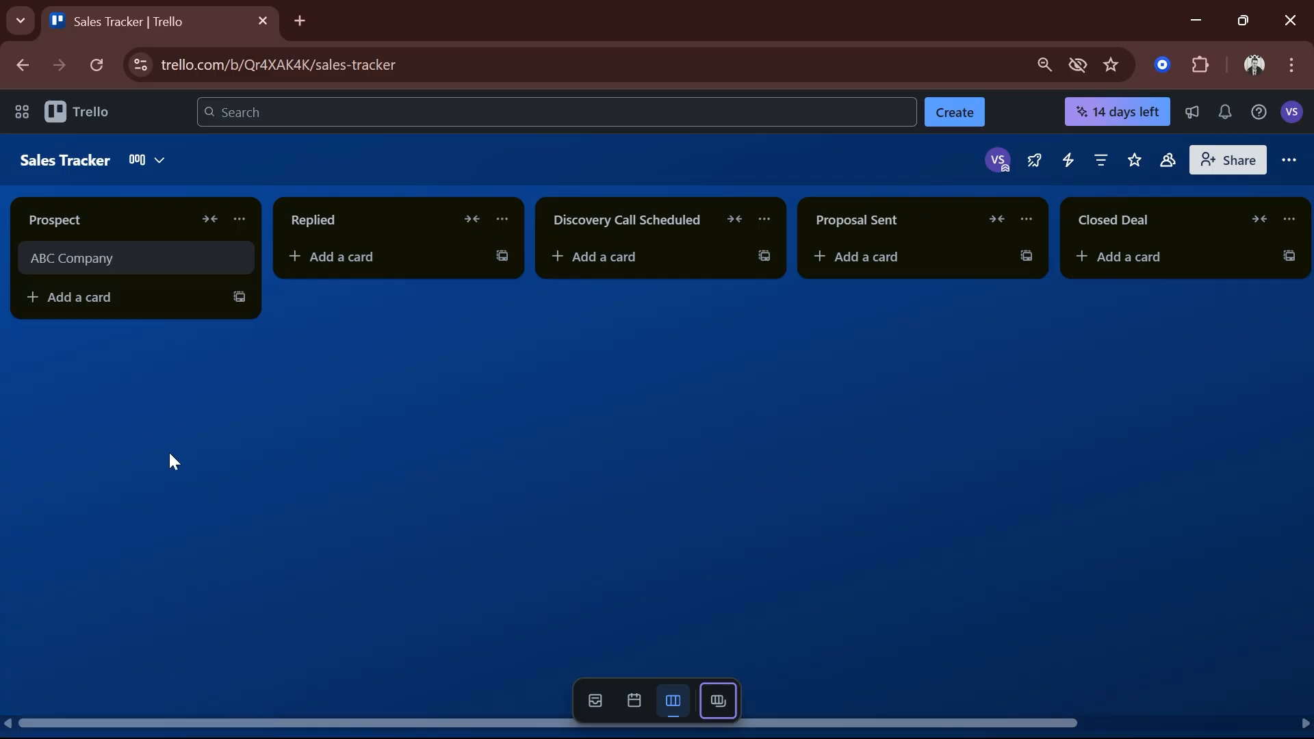
{"action": "left_click", "coordinate": [93, 265]}
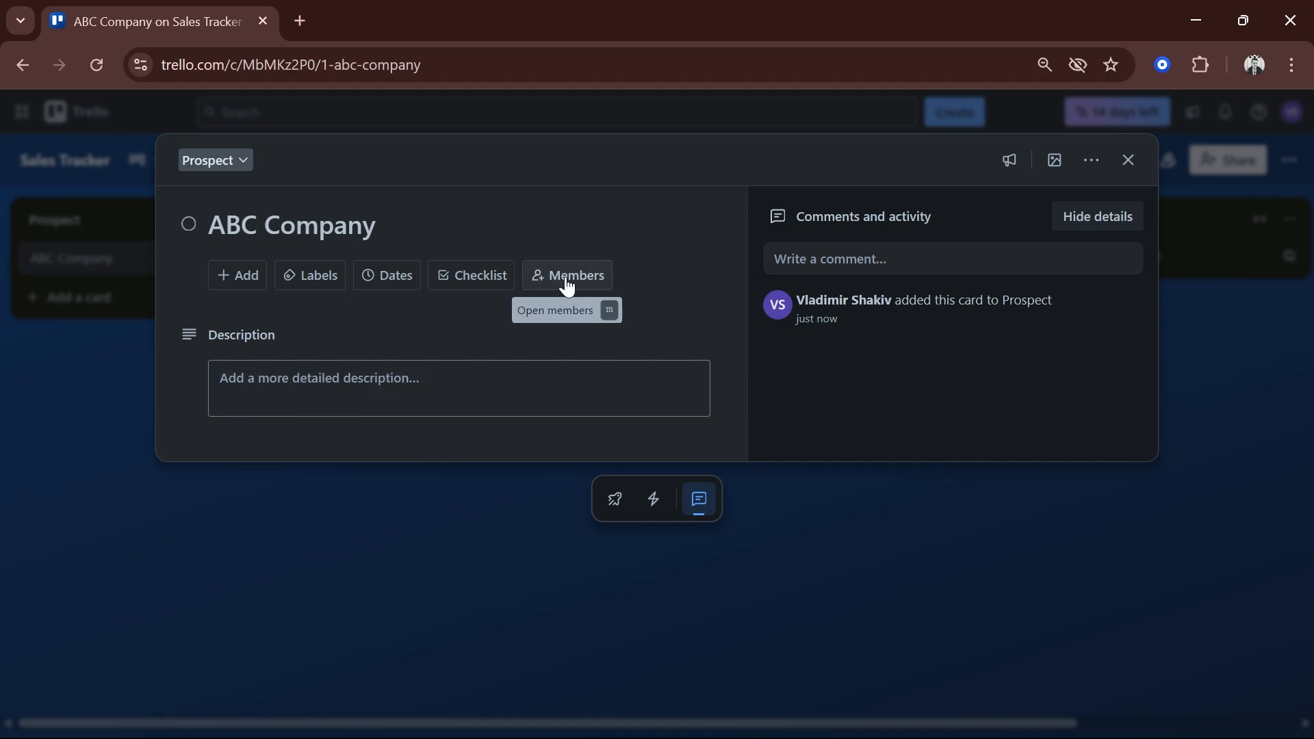
{"action": "left_click", "coordinate": [386, 586]}
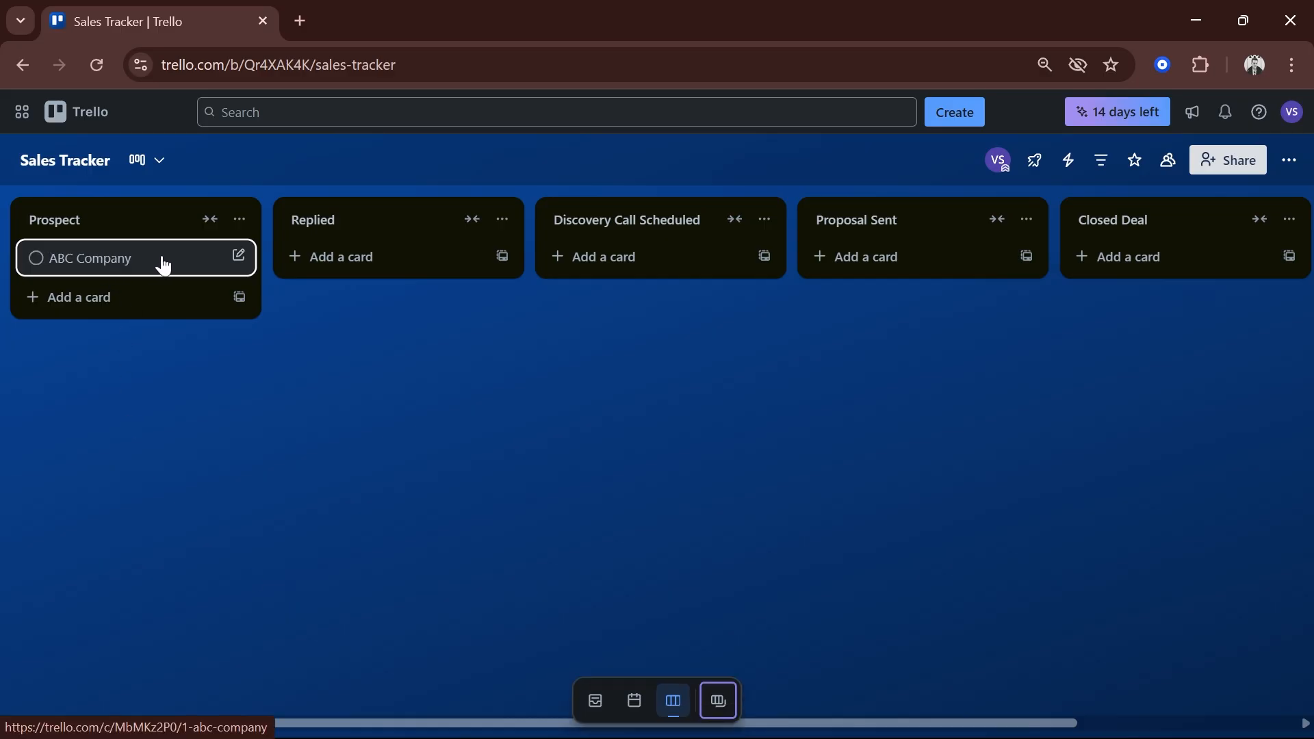
- Move the ABC Company card through Replied and Discovery Call Scheduled into Closed Deal, and mark it complete
{"action": "left_click_drag", "start_coordinate": [165, 266], "coordinate": [368, 282]}
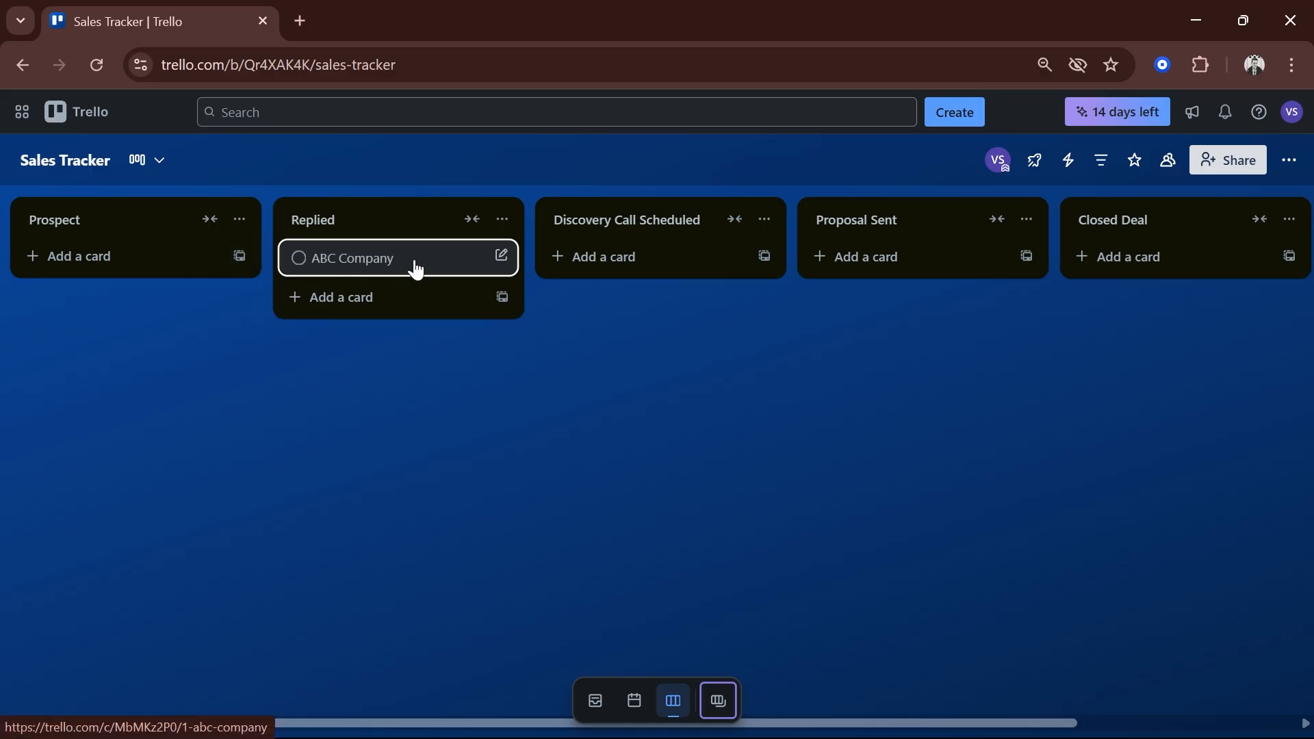
{"action": "left_click_drag", "start_coordinate": [405, 261], "coordinate": [644, 256]}
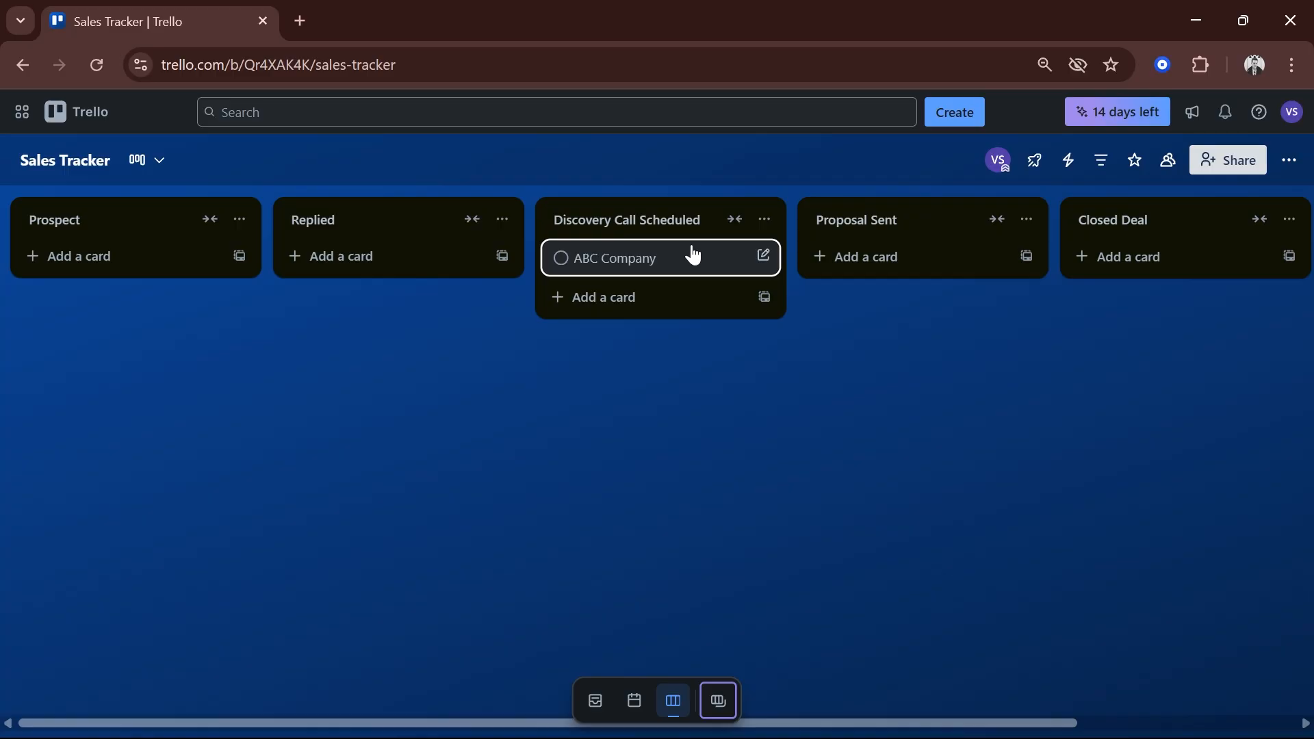
{"action": "left_click_drag", "start_coordinate": [651, 253], "coordinate": [1123, 293]}
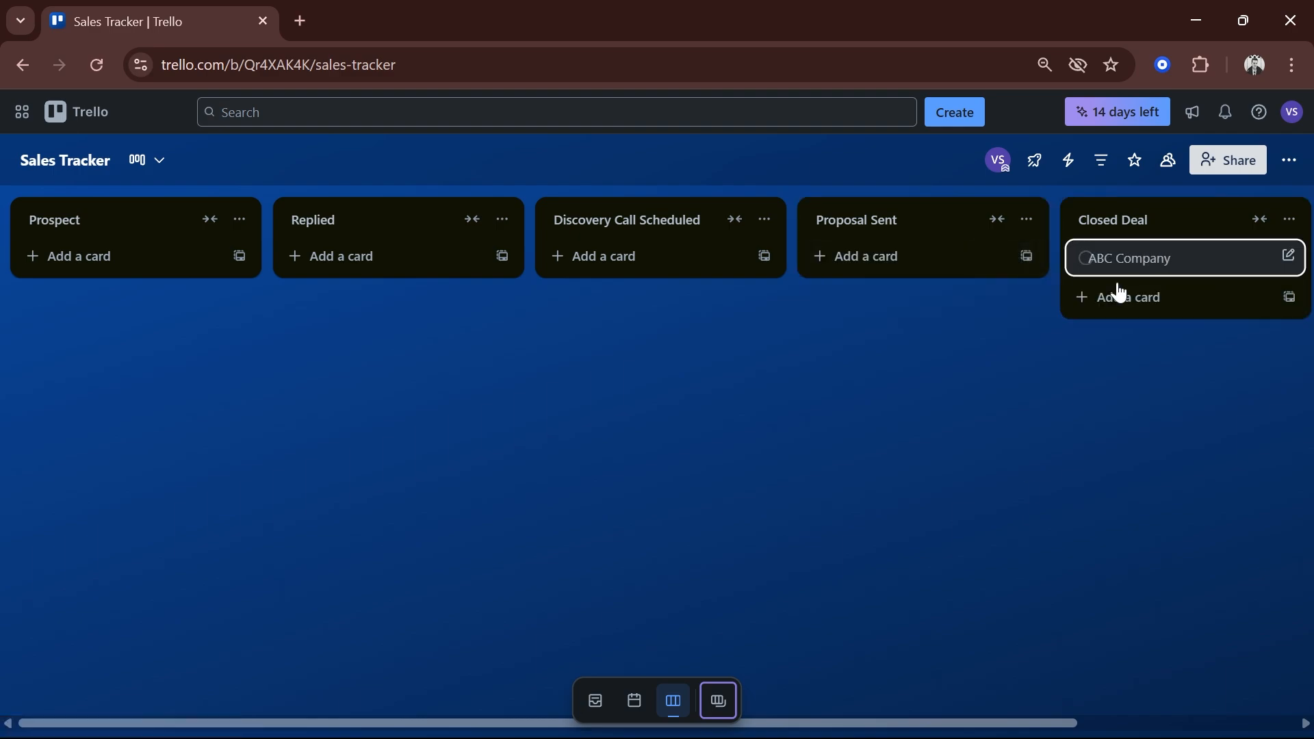
{"action": "mouse_move", "coordinate": [904, 720]}
{"action": "left_click_drag", "start_coordinate": [952, 719], "coordinate": [1089, 711]}
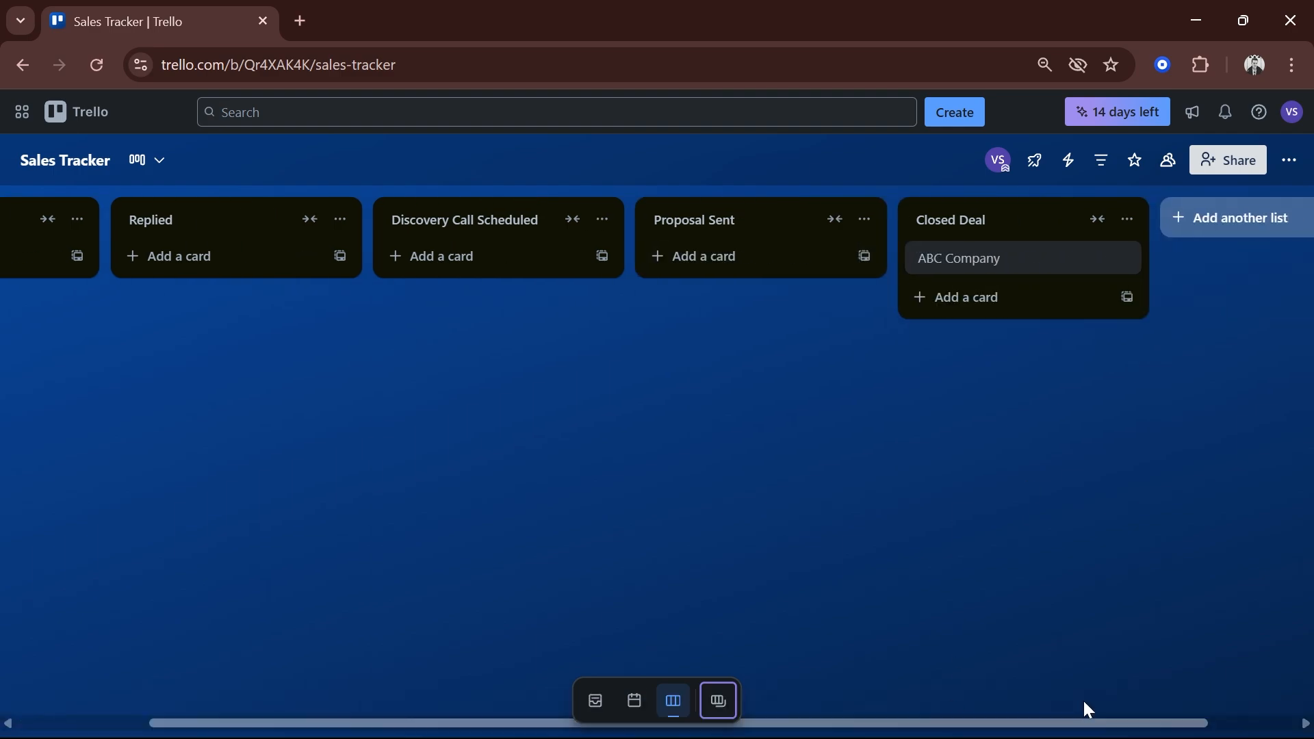
{"action": "left_click", "coordinate": [925, 262]}
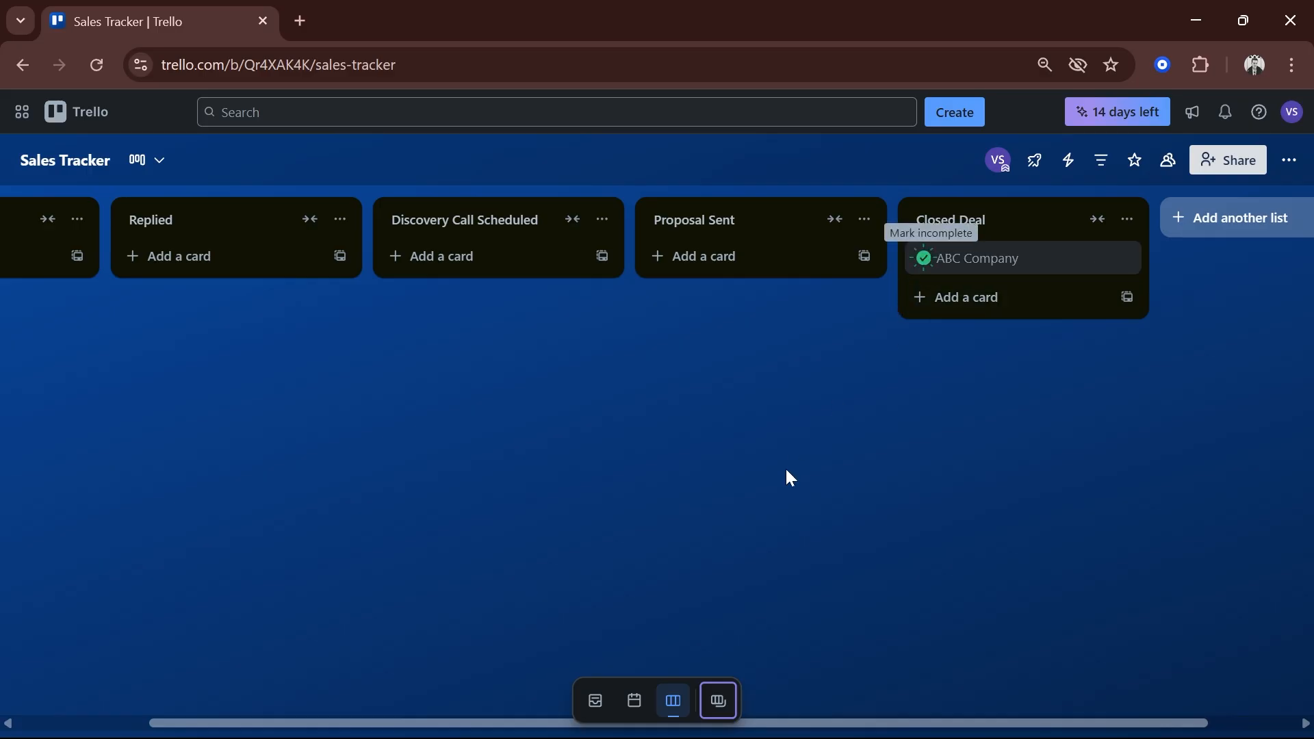
- Add a new list named Deal Dropped after the Closed Deal list
{"action": "left_click_drag", "start_coordinate": [923, 732], "coordinate": [1014, 726]}
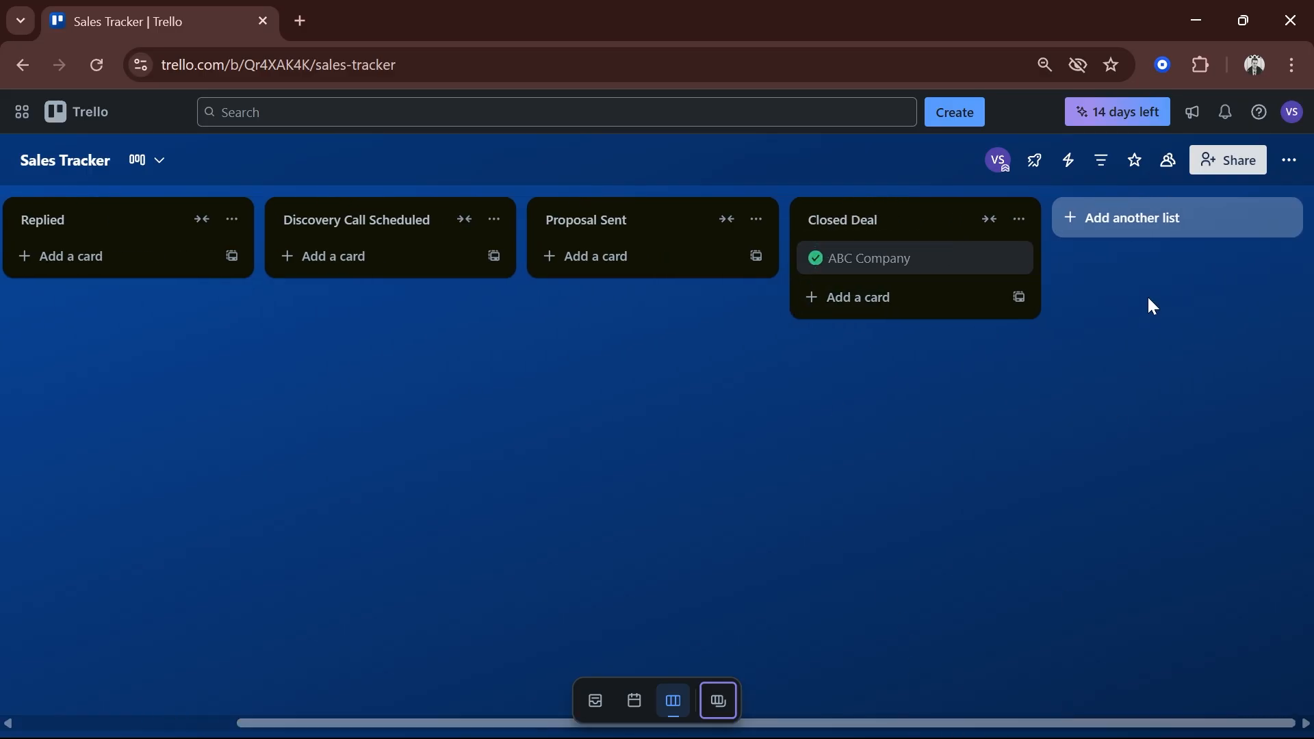
{"action": "left_click", "coordinate": [1122, 236]}
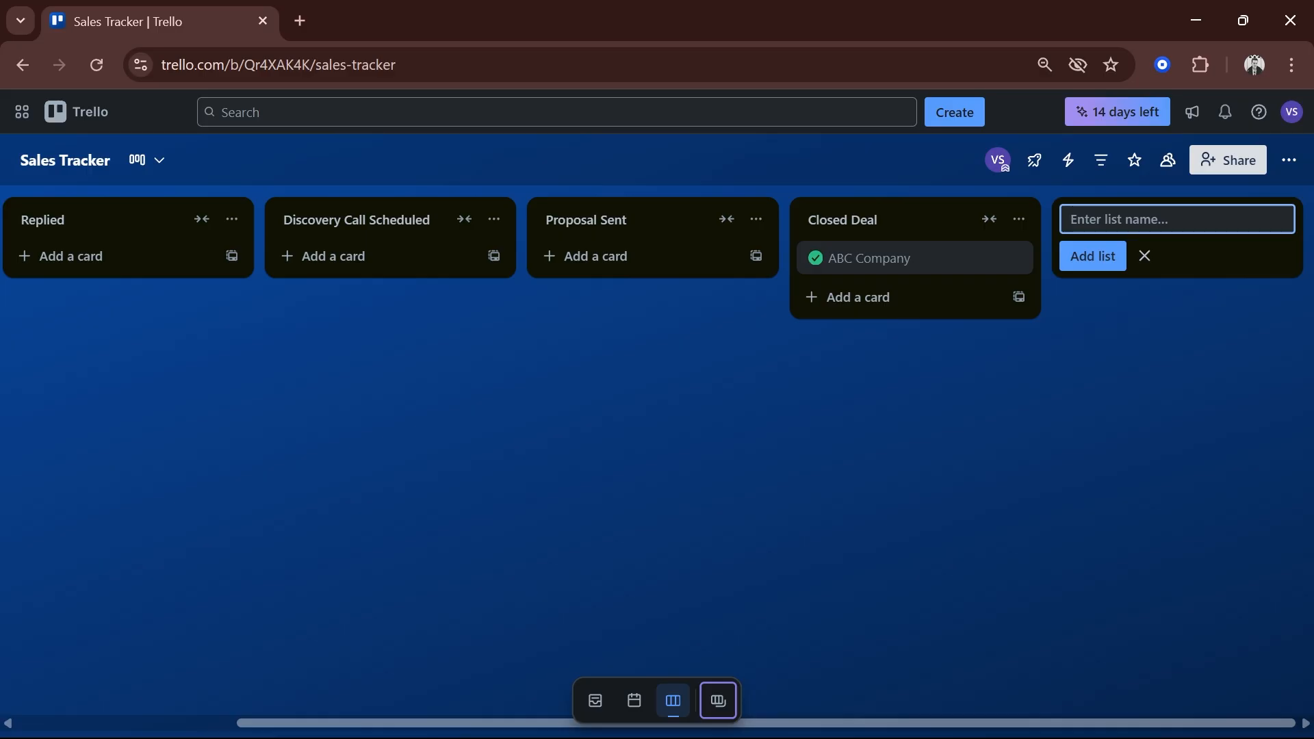
{"action": "type", "text": "Closed"}
{"action": "key", "text": "ctrl+a"}
{"action": "type", "text": "Deal Dropped"}
{"action": "left_click", "coordinate": [1096, 256]}
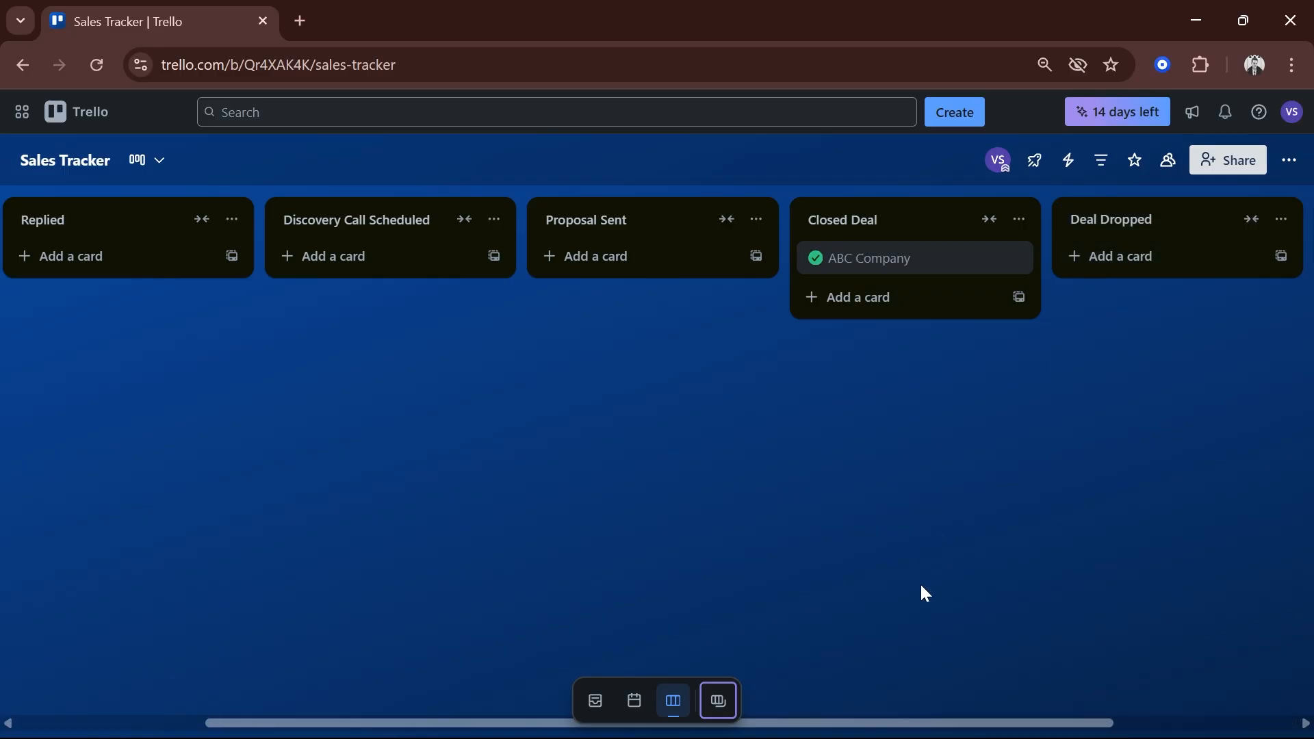
{"action": "mouse_move", "coordinate": [931, 732]}
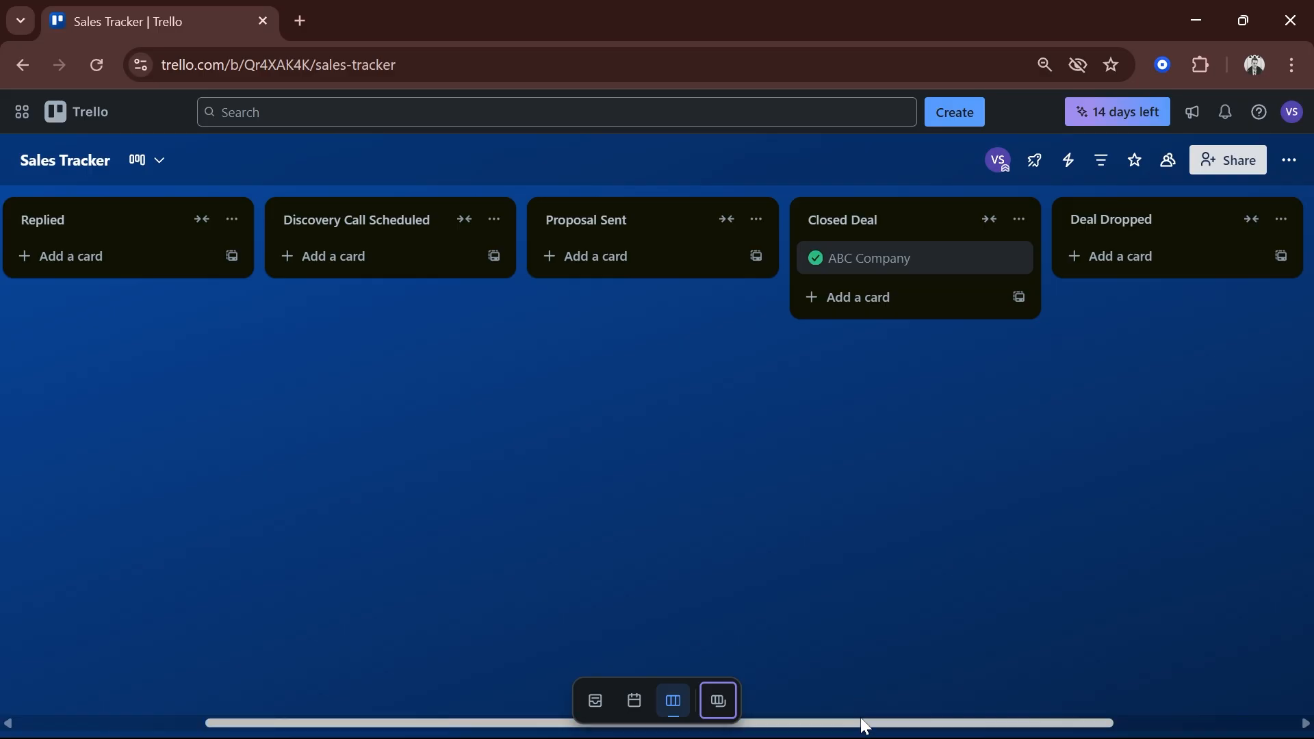
{"action": "left_click_drag", "start_coordinate": [861, 718], "coordinate": [427, 727]}
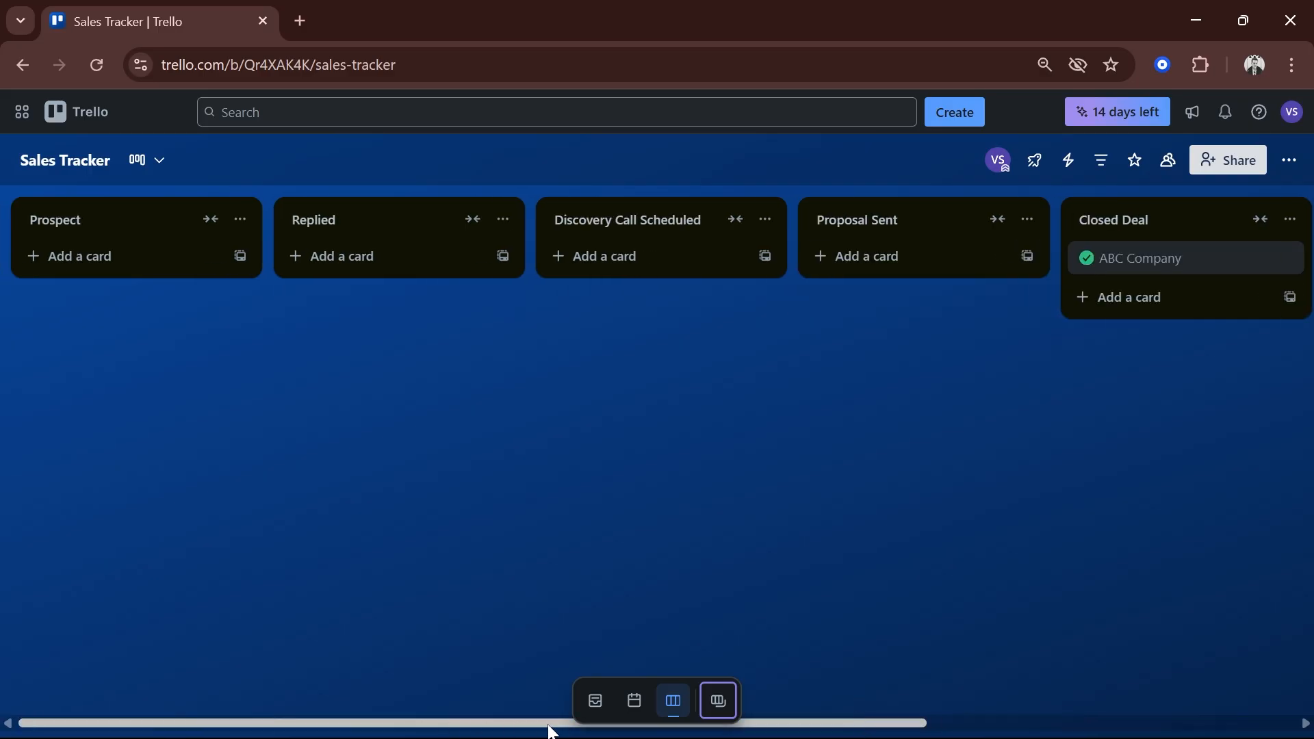
{"action": "left_click_drag", "start_coordinate": [682, 727], "coordinate": [637, 712]}
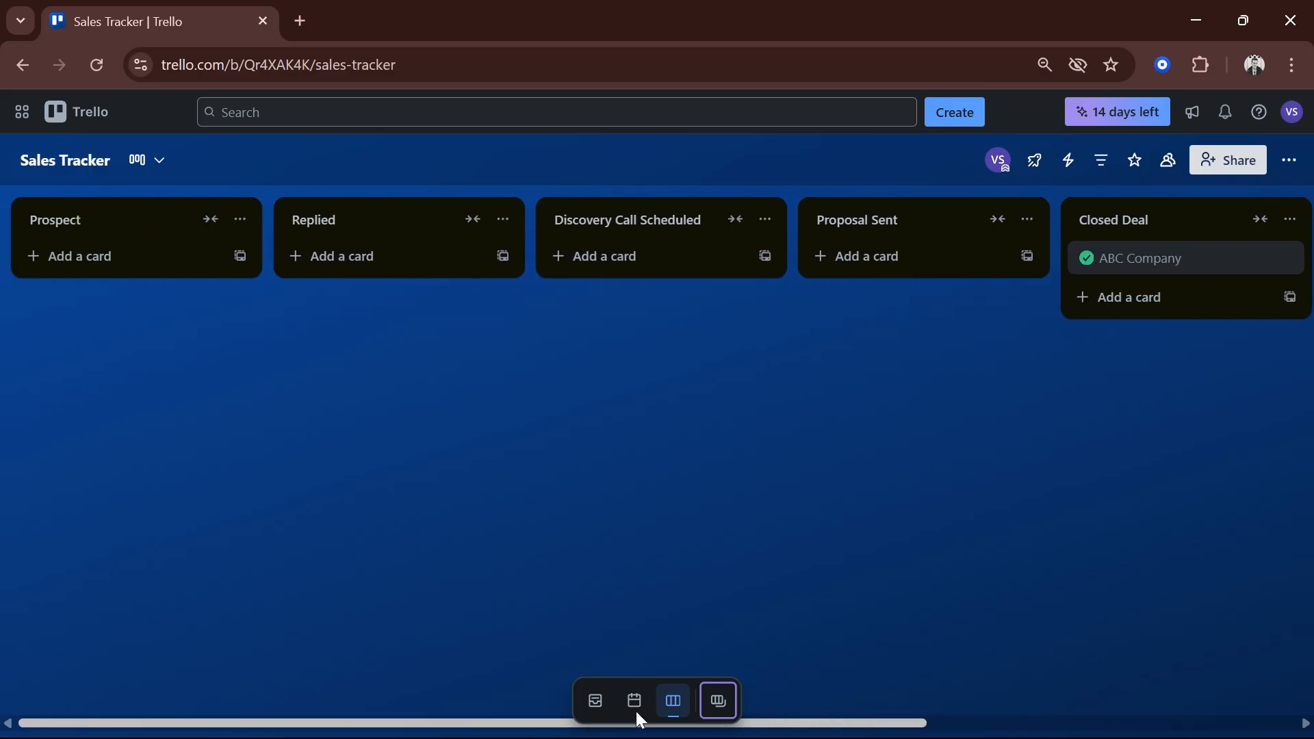